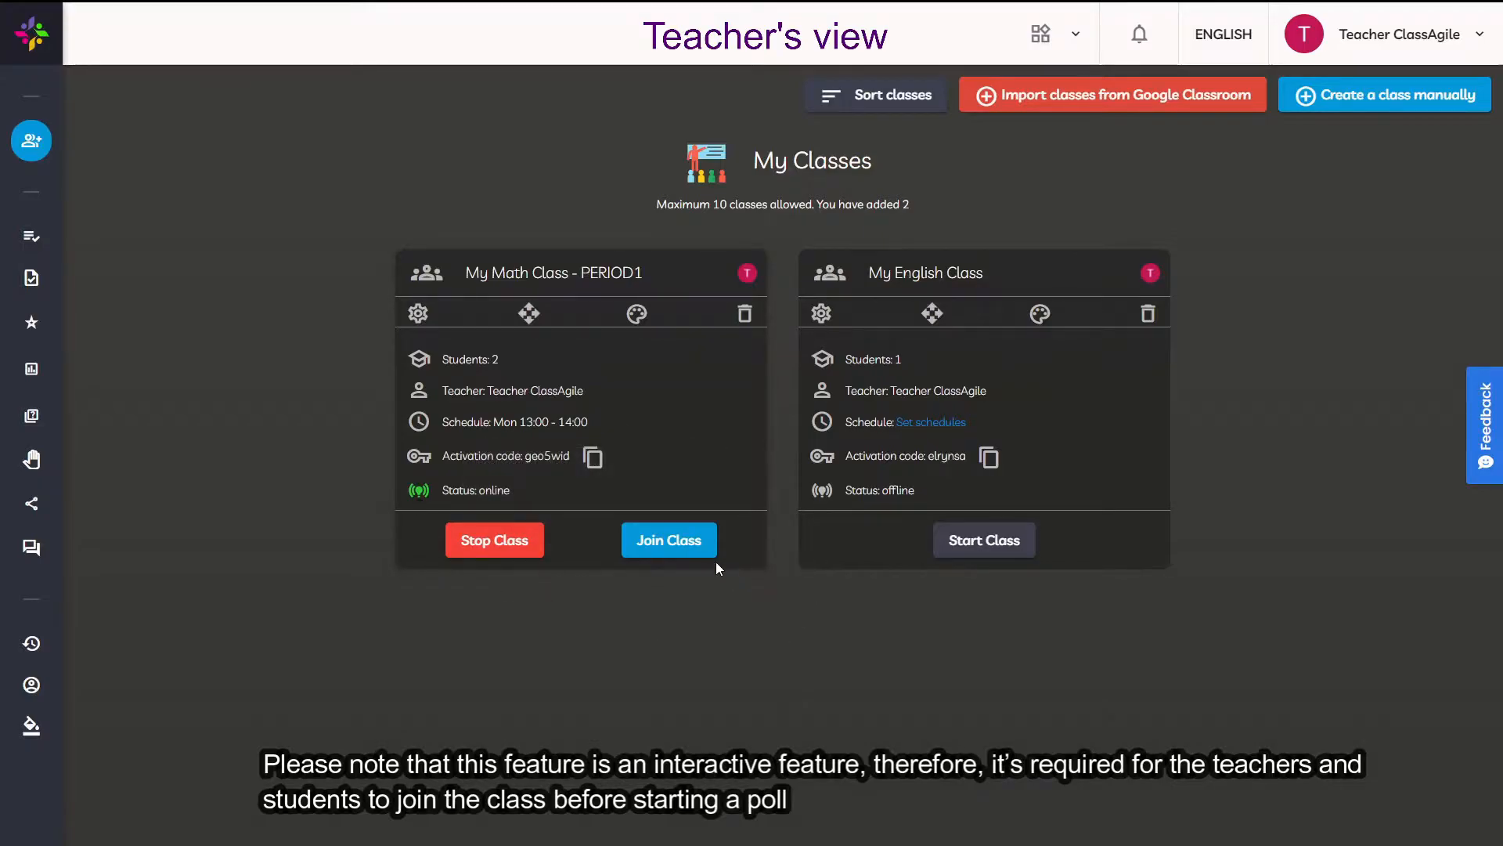
Join the running My Math Class - PERIOD1 session and open the page for creating a poll
click(681, 543)
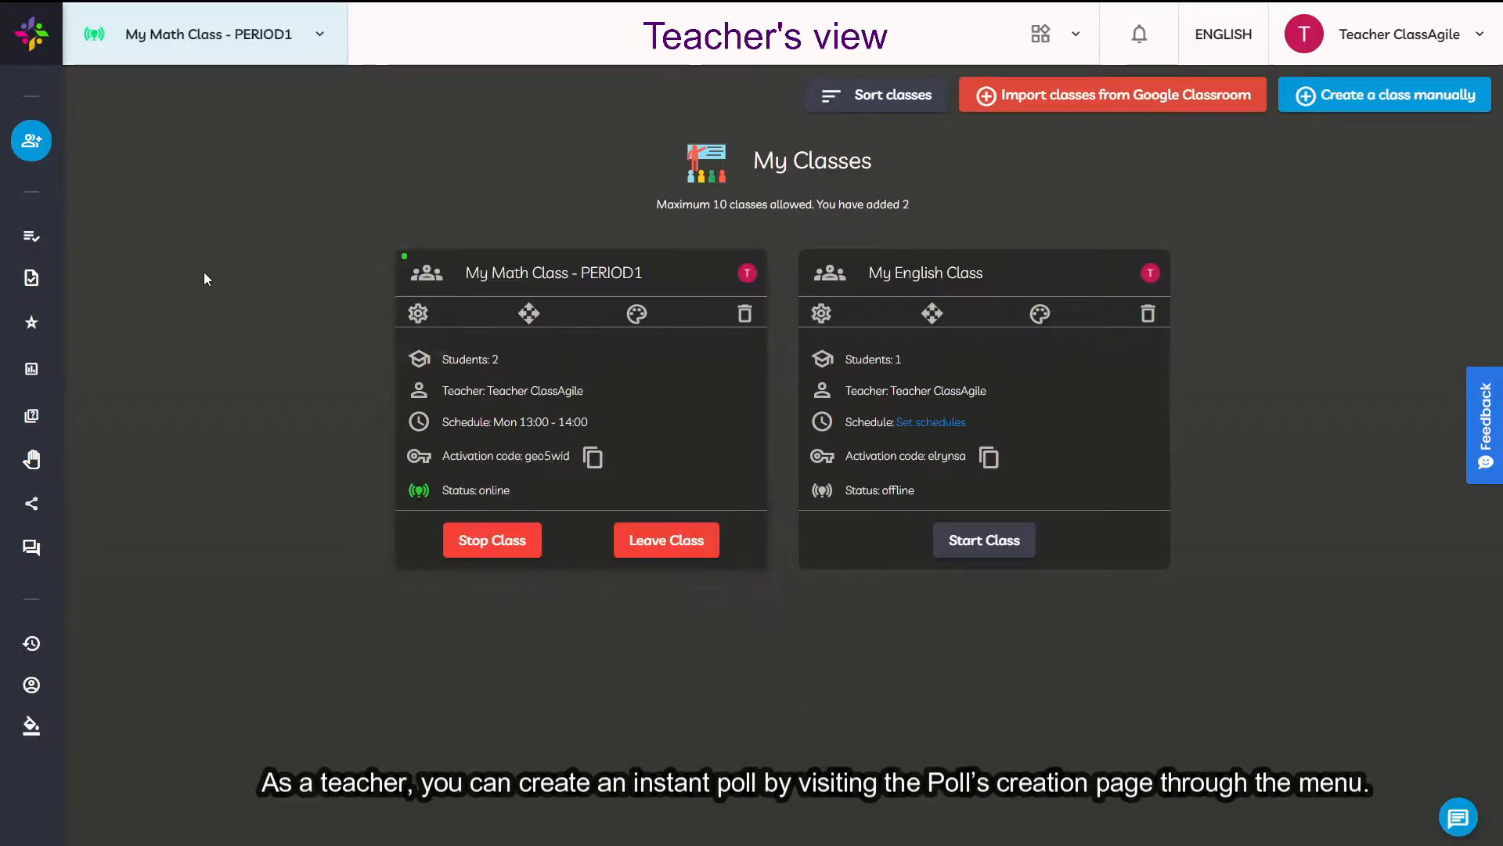
mouse_move(47, 289)
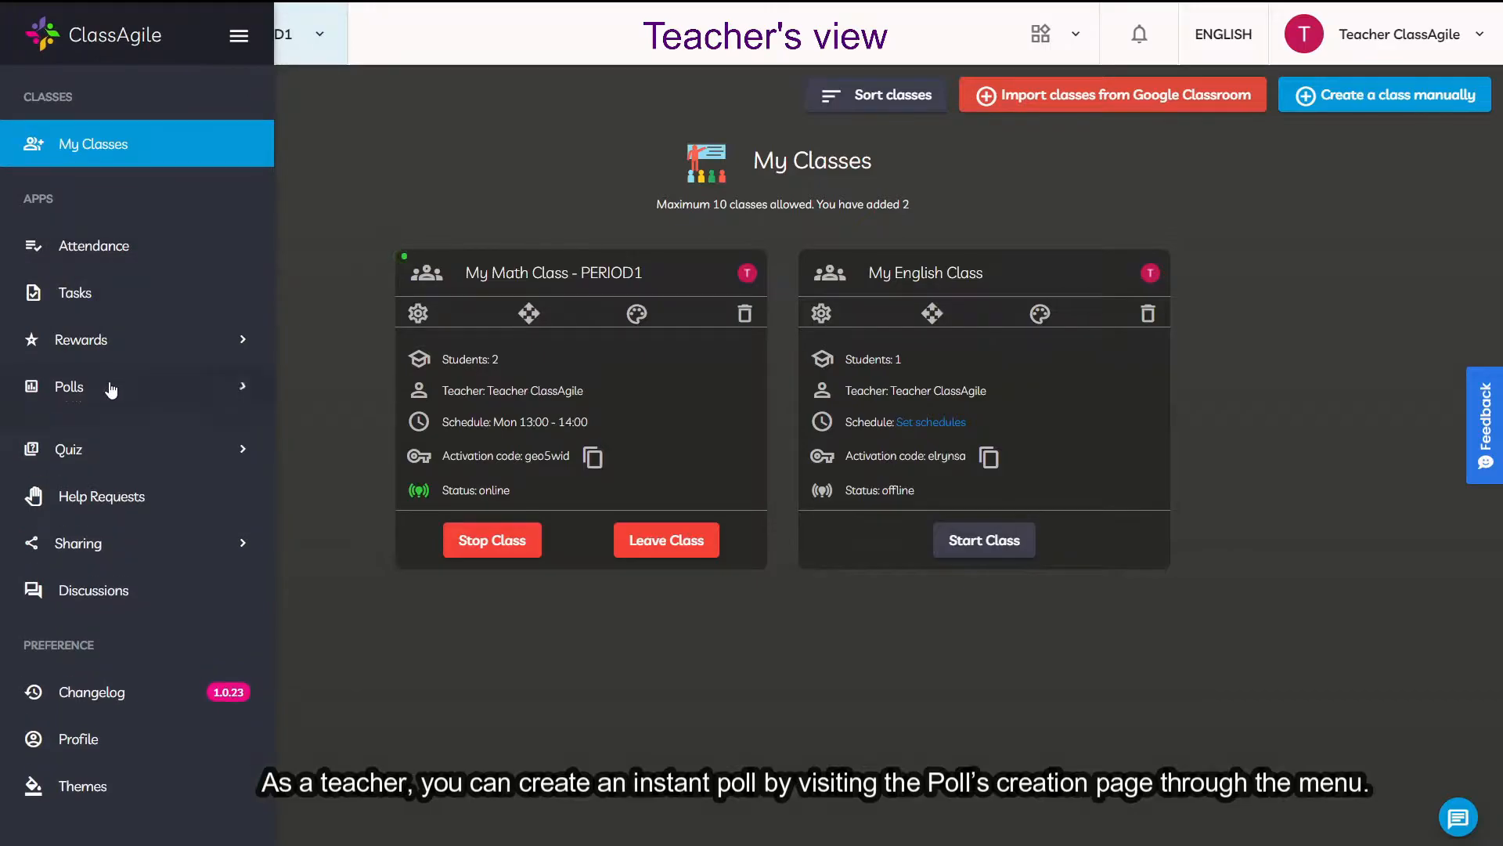
click(111, 390)
click(124, 433)
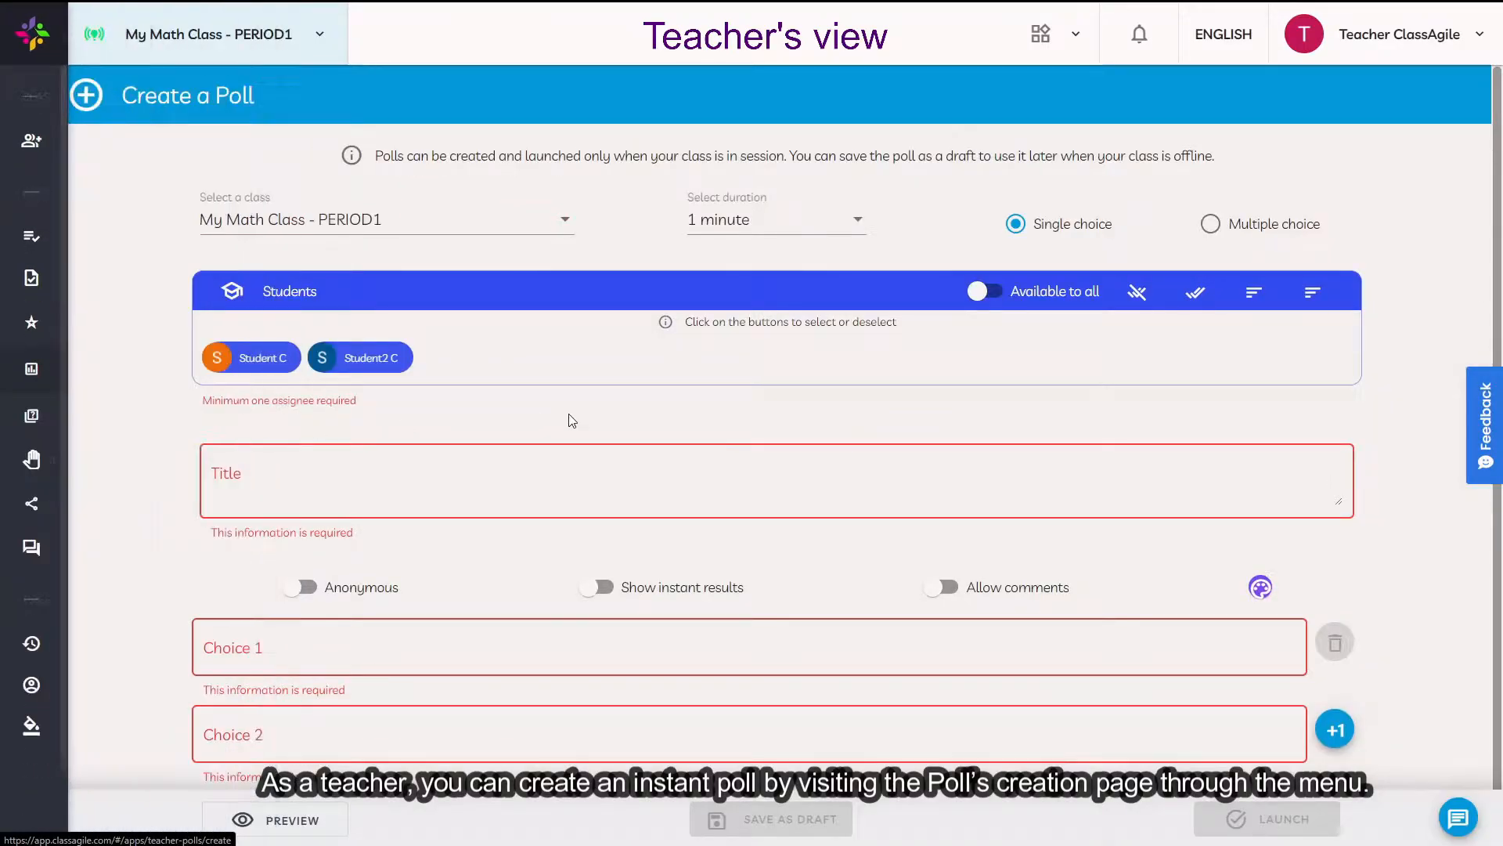
Set the poll duration to 5 minutes and assign the poll to both students of My Math Class - PERIOD1
click(525, 232)
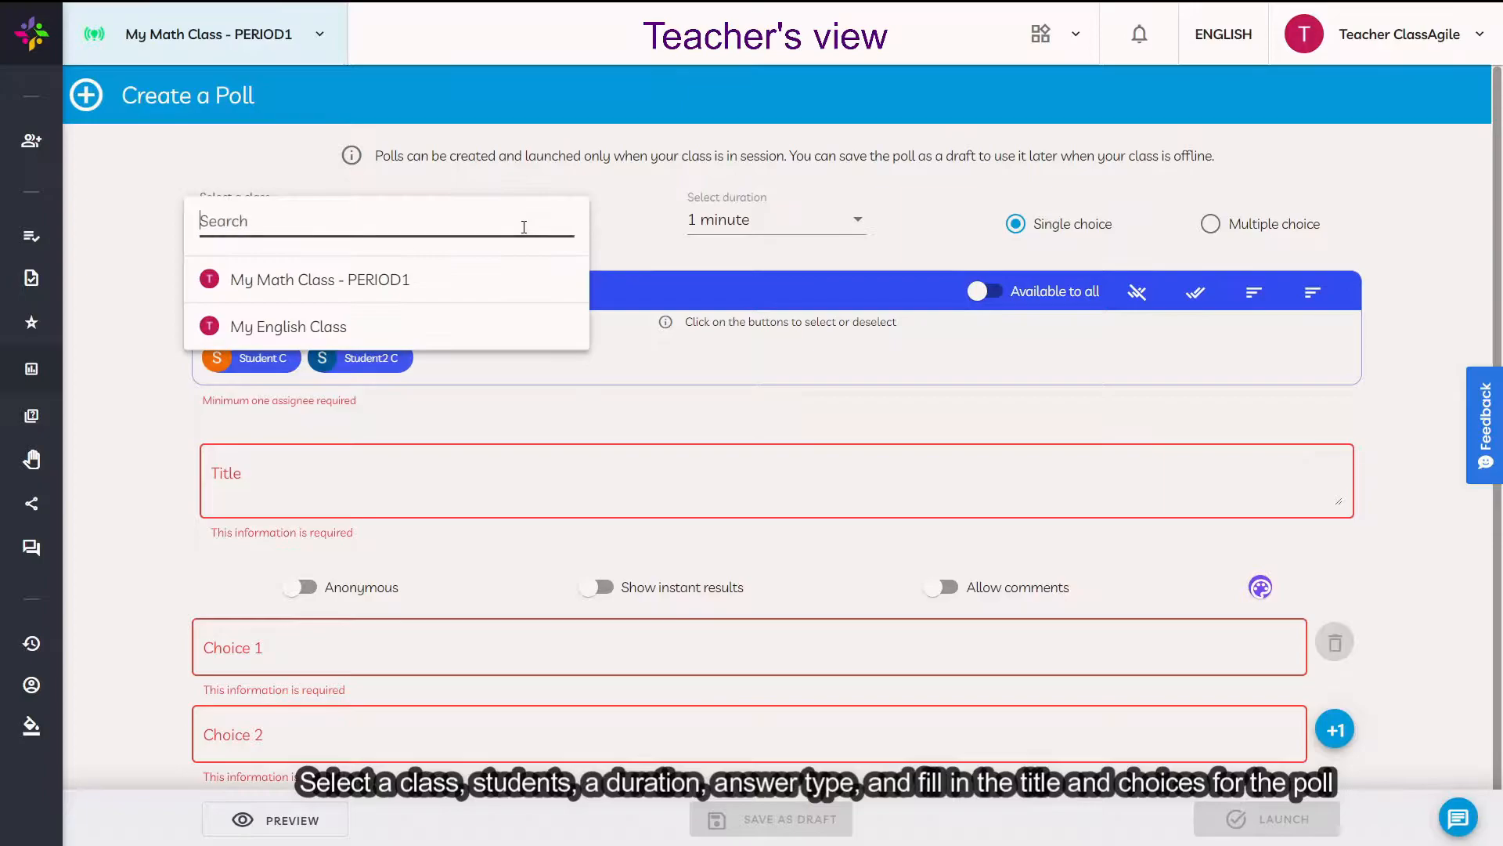
click(719, 257)
click(806, 229)
click(764, 364)
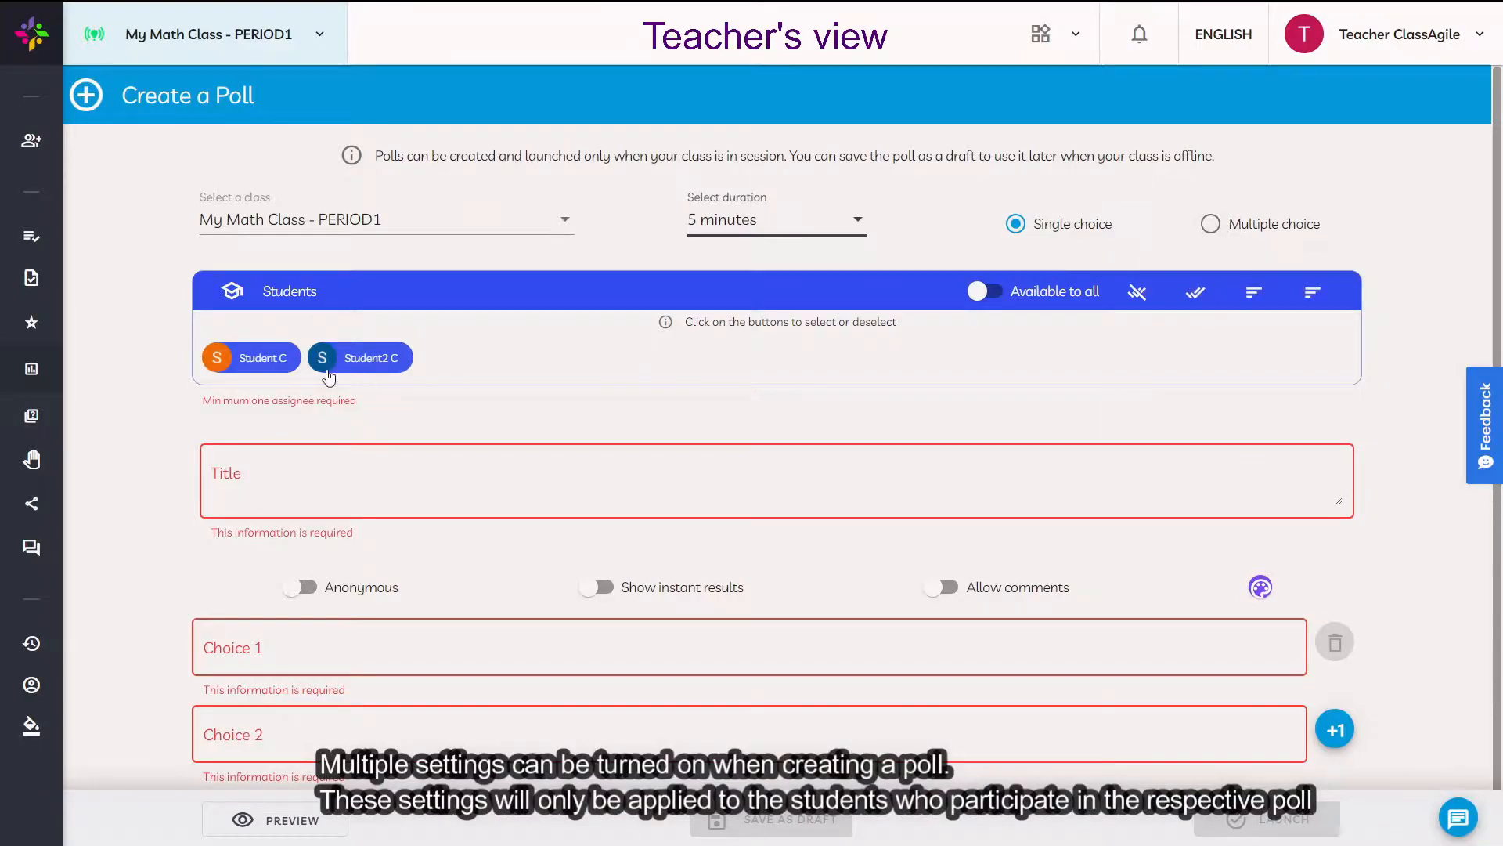
click(270, 357)
click(413, 366)
Title the poll "What is your favorite mathematical topic?" and enter Algebra as the first choice
click(629, 487)
text(What is your favorite mathematical topic?)
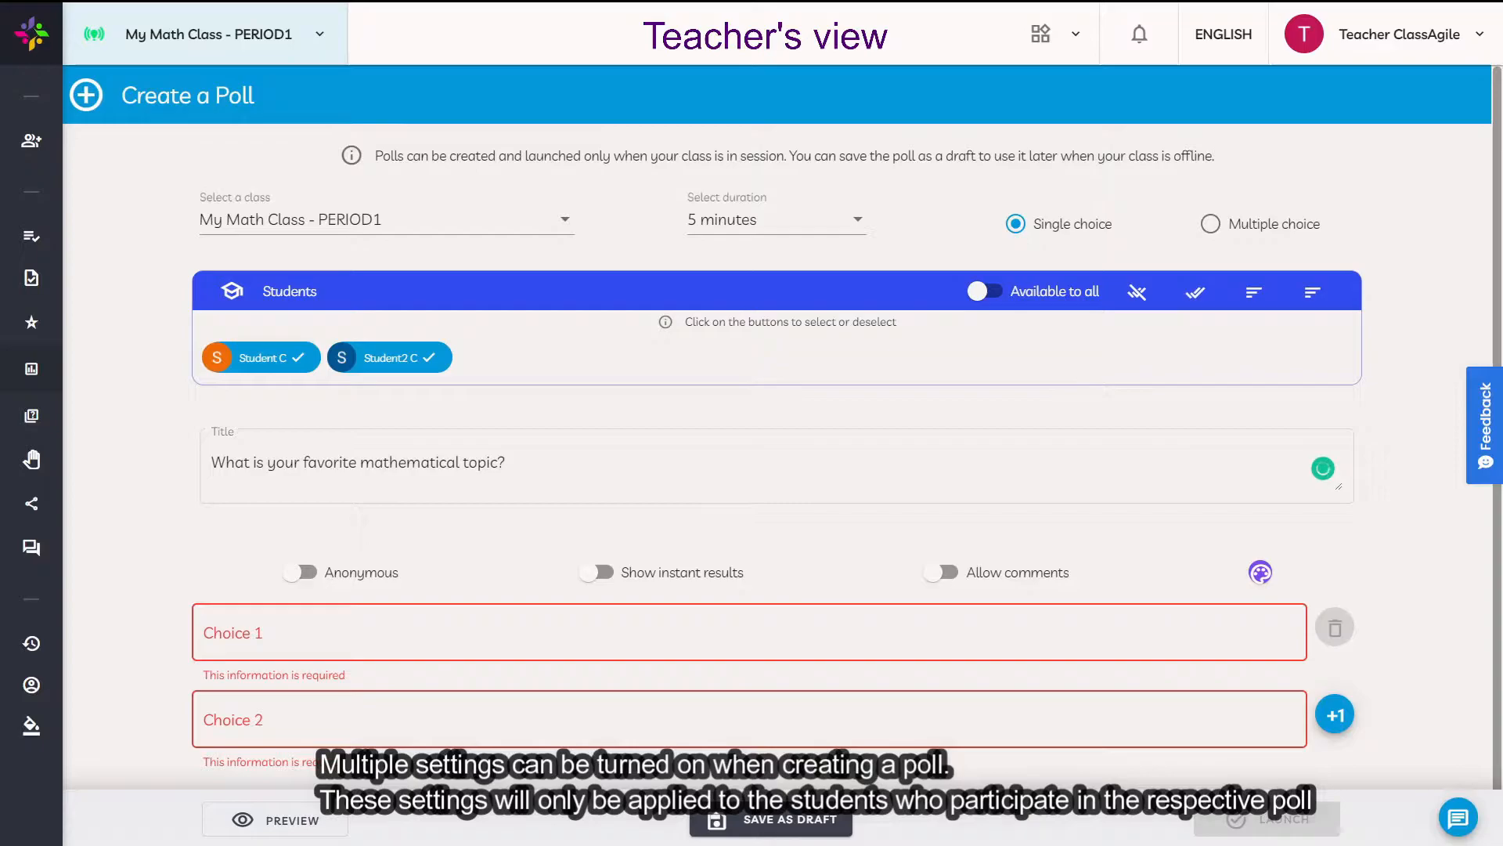
click(225, 652)
text(Algebra)
Add two more choices to the poll and fill in choices 2 to 4 with Calculus, Number Theory and Analysis
click(1331, 714)
click(1347, 705)
click(335, 611)
text(Calculus)
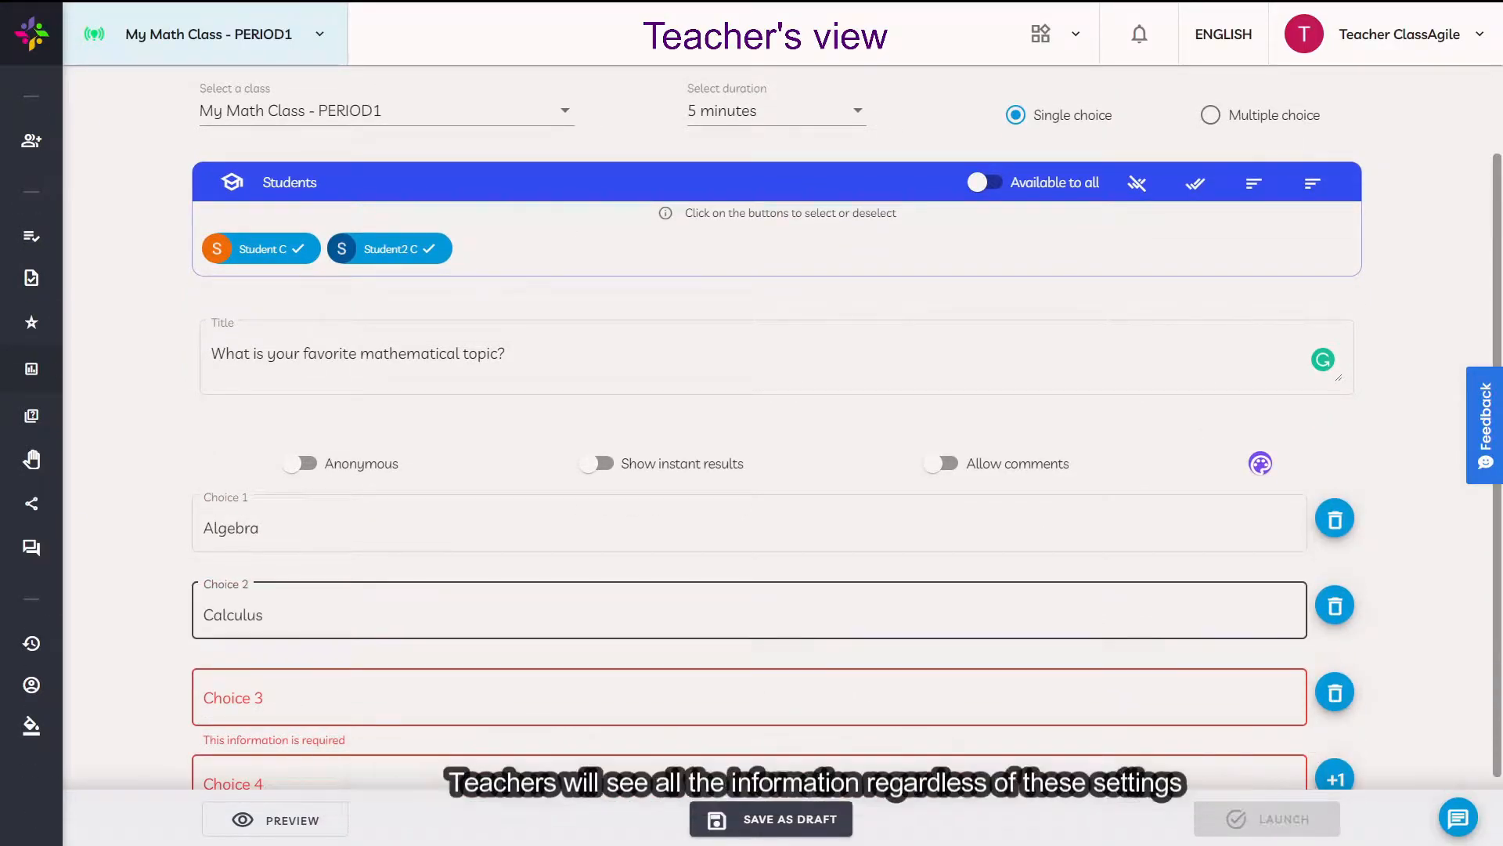
scroll(385, 623, down, 1)
click(385, 623)
text(Number Theory)
click(426, 709)
text(Analysis)
Turn on the poll's Allow comments, Show instant results and Anonymous options
scroll(452, 607, up, 2)
mouse_move(355, 542)
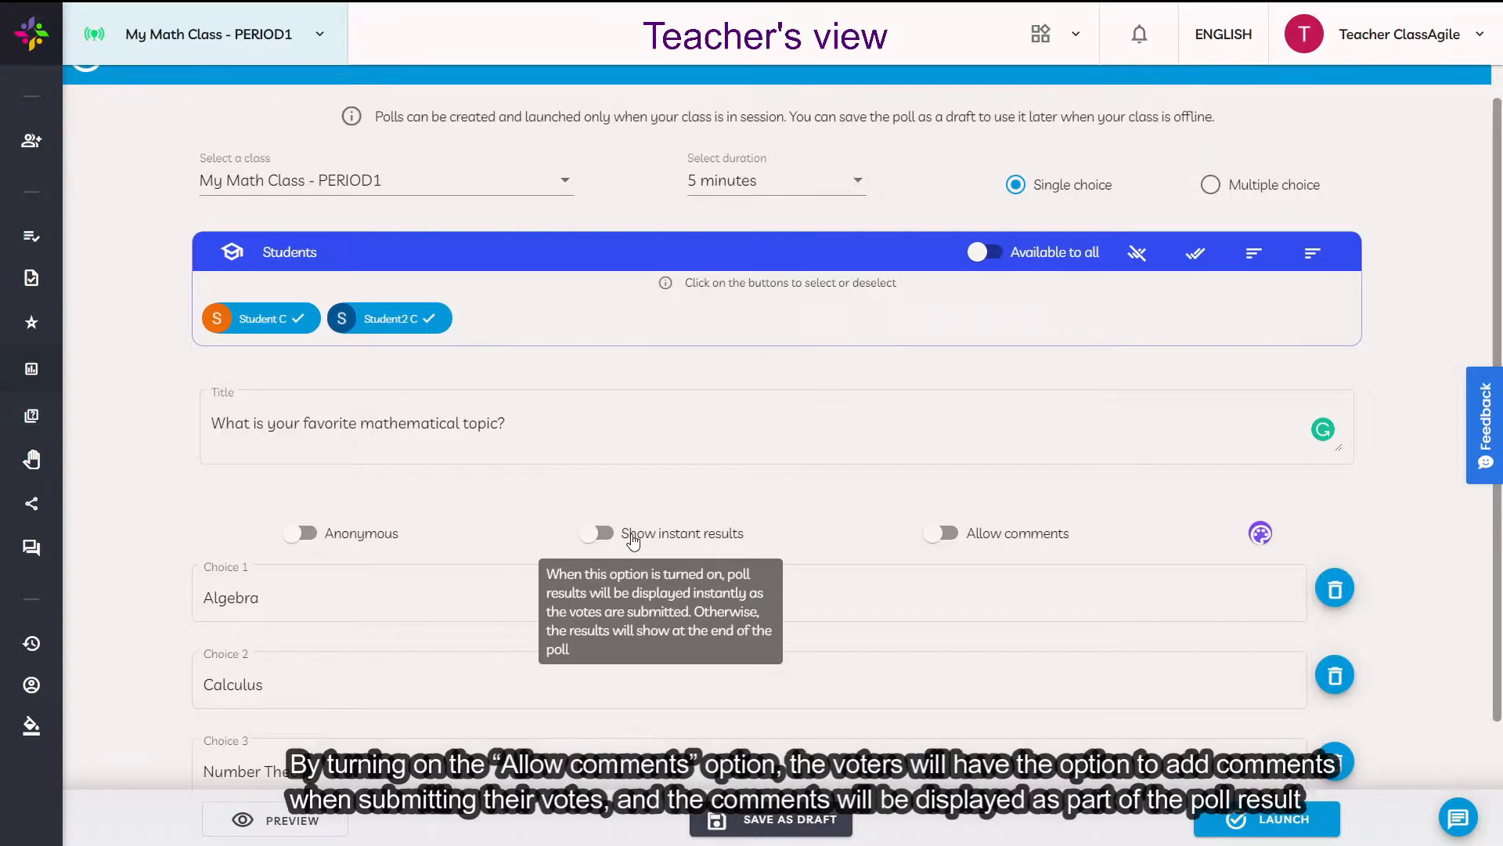
mouse_move(961, 542)
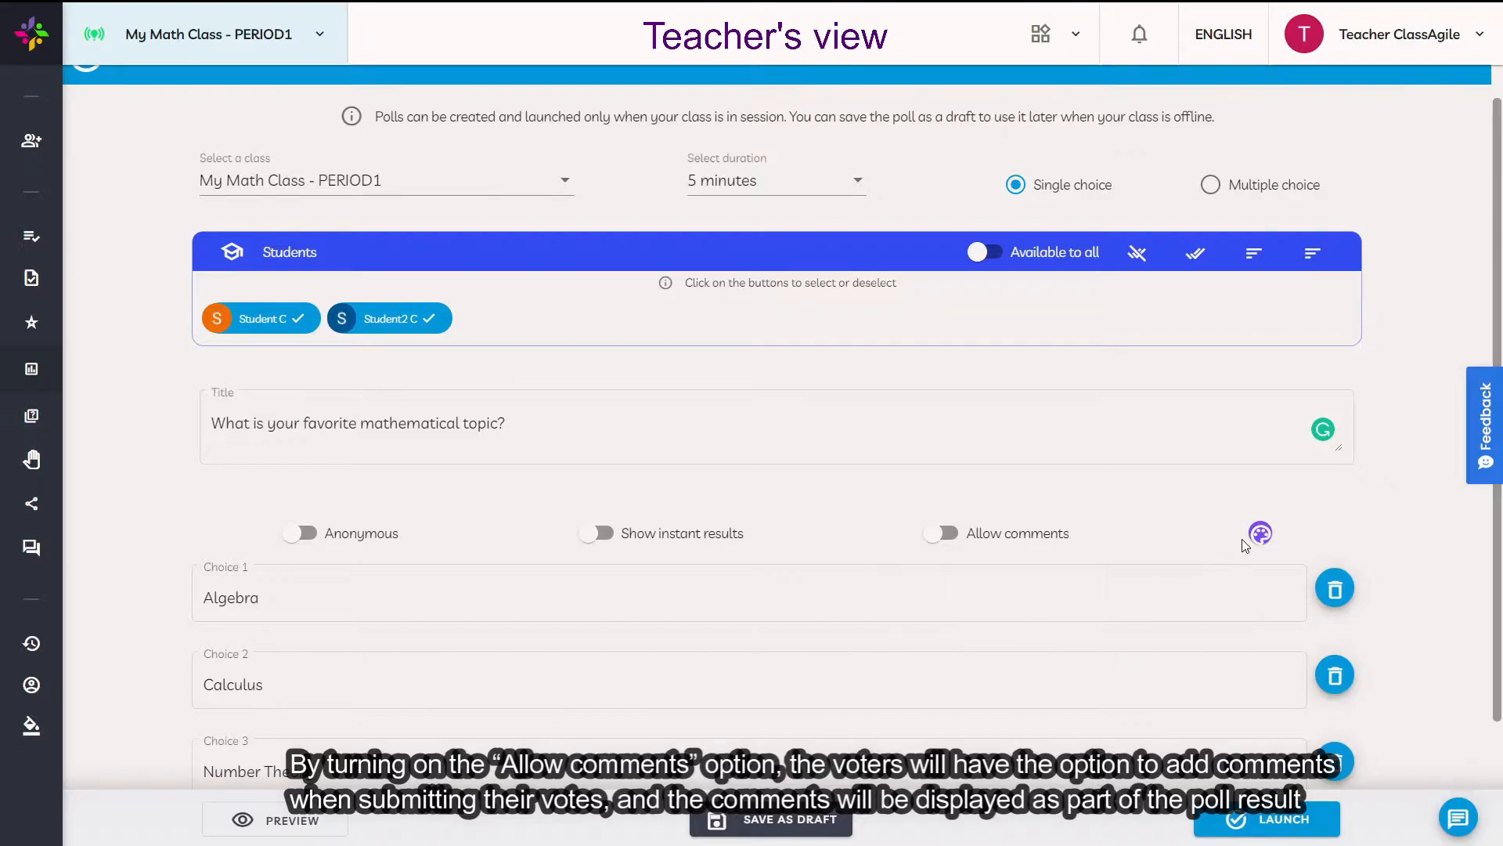
click(1034, 540)
click(732, 539)
click(401, 539)
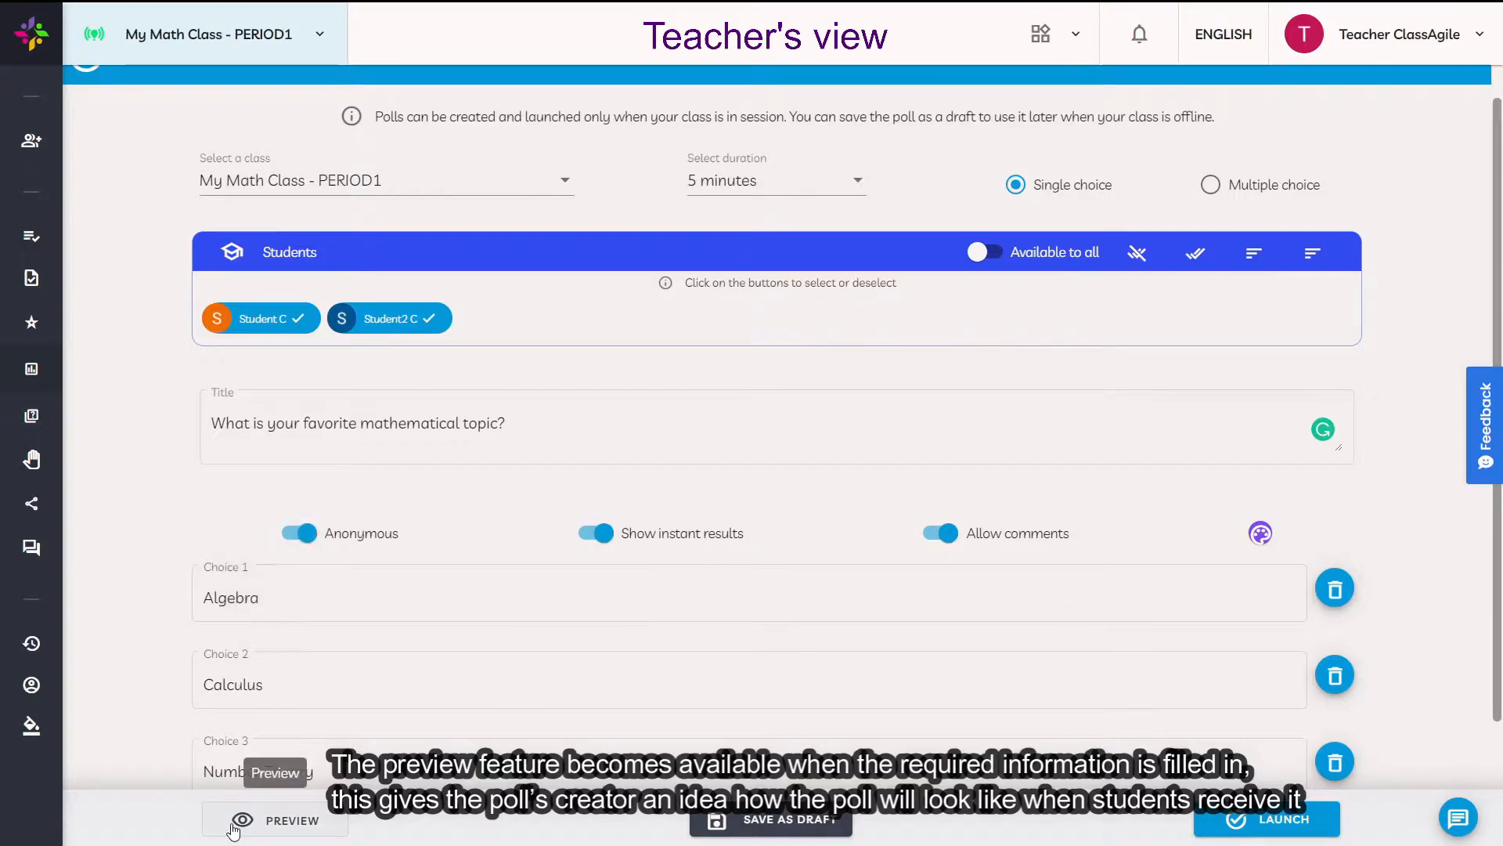
Preview how the poll looks to students and save it as a draft
click(274, 820)
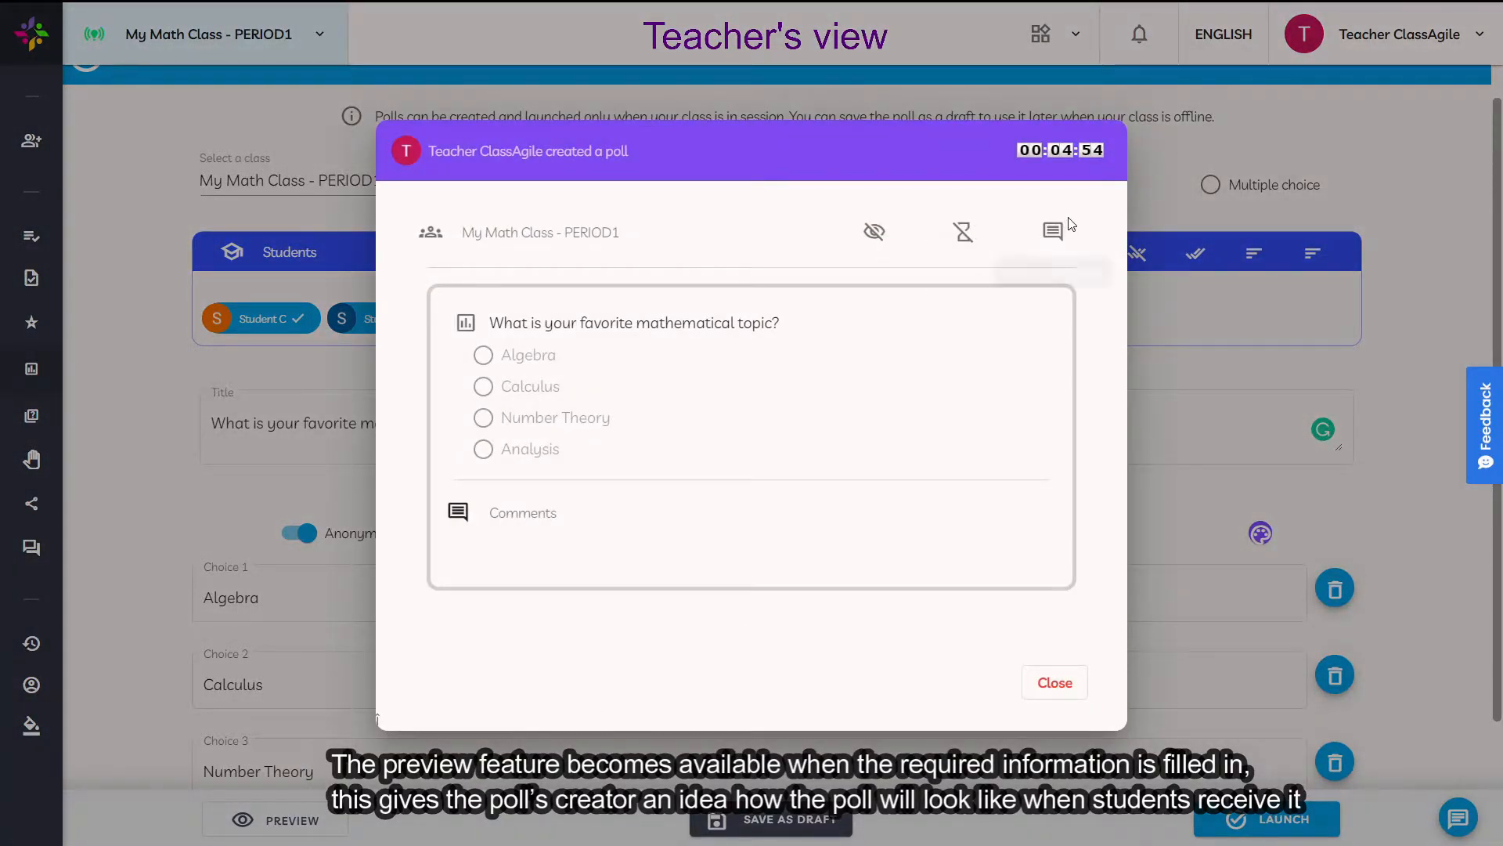
click(1047, 689)
scroll(940, 752, down, 2)
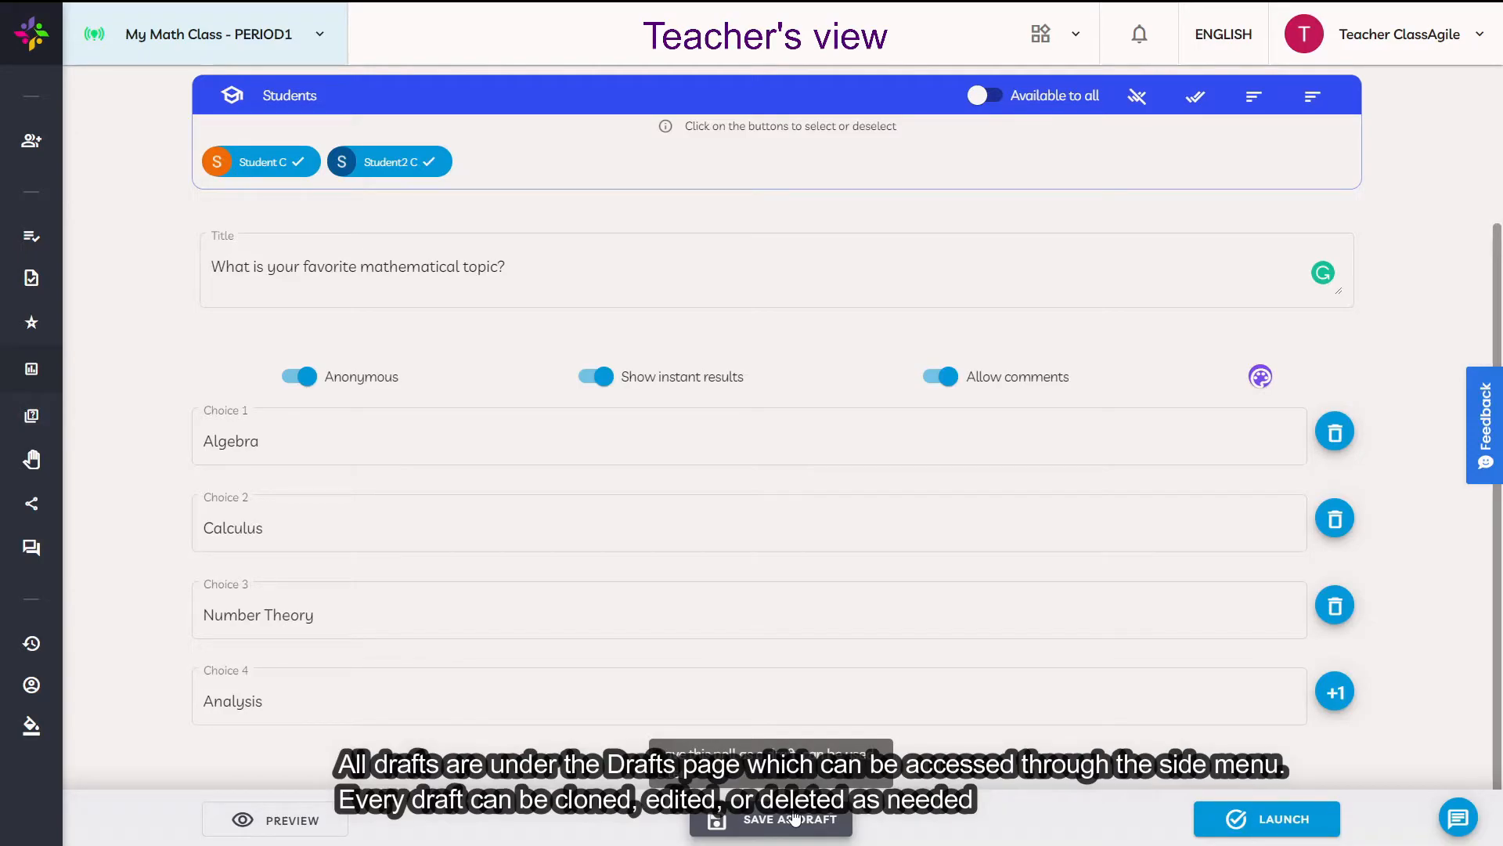
click(795, 818)
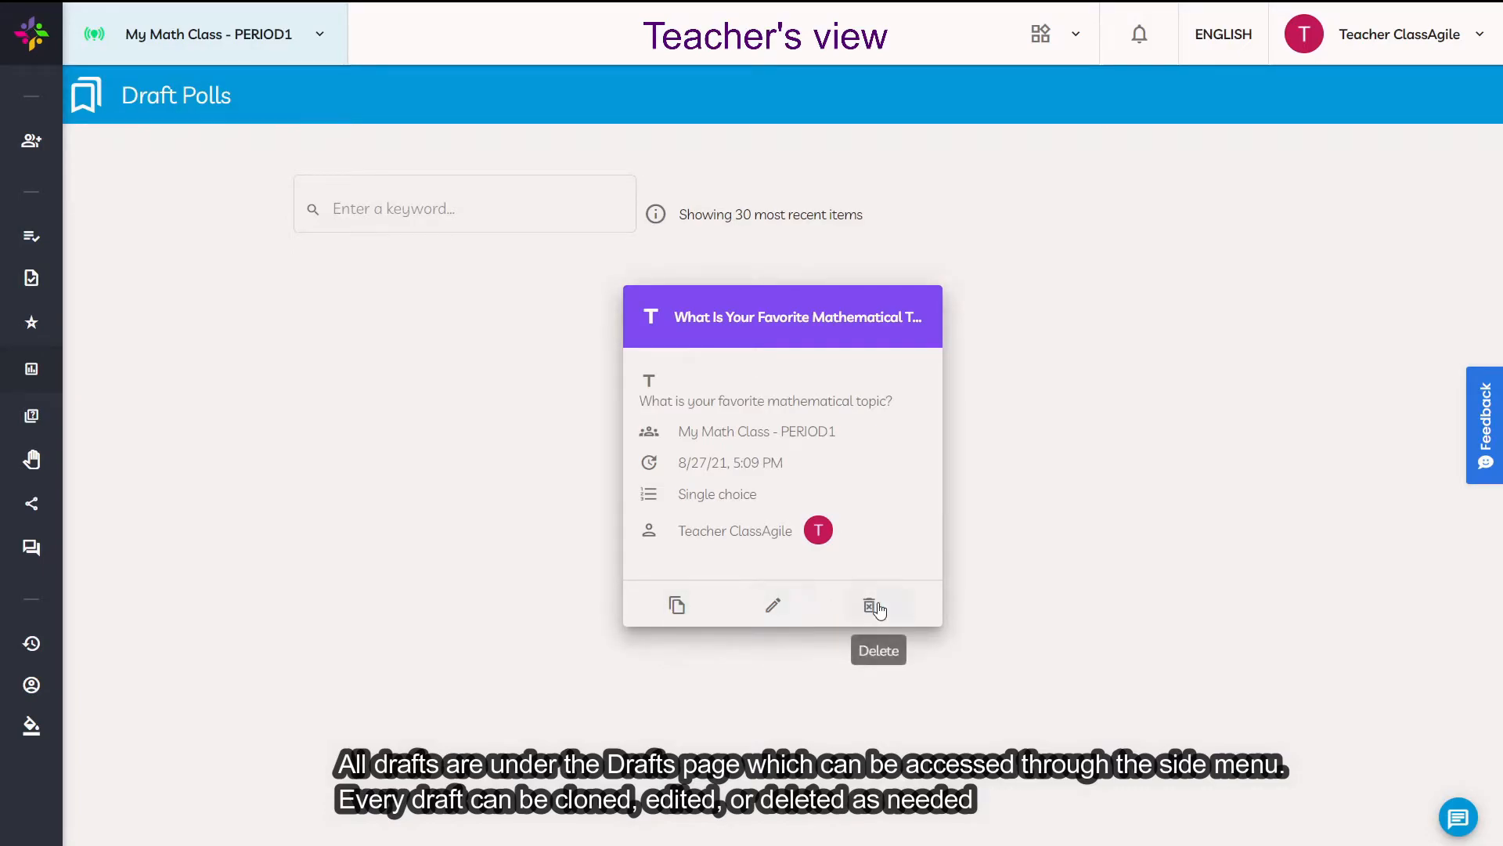
Reopen the saved draft poll for editing and launch it with all students selected
click(773, 605)
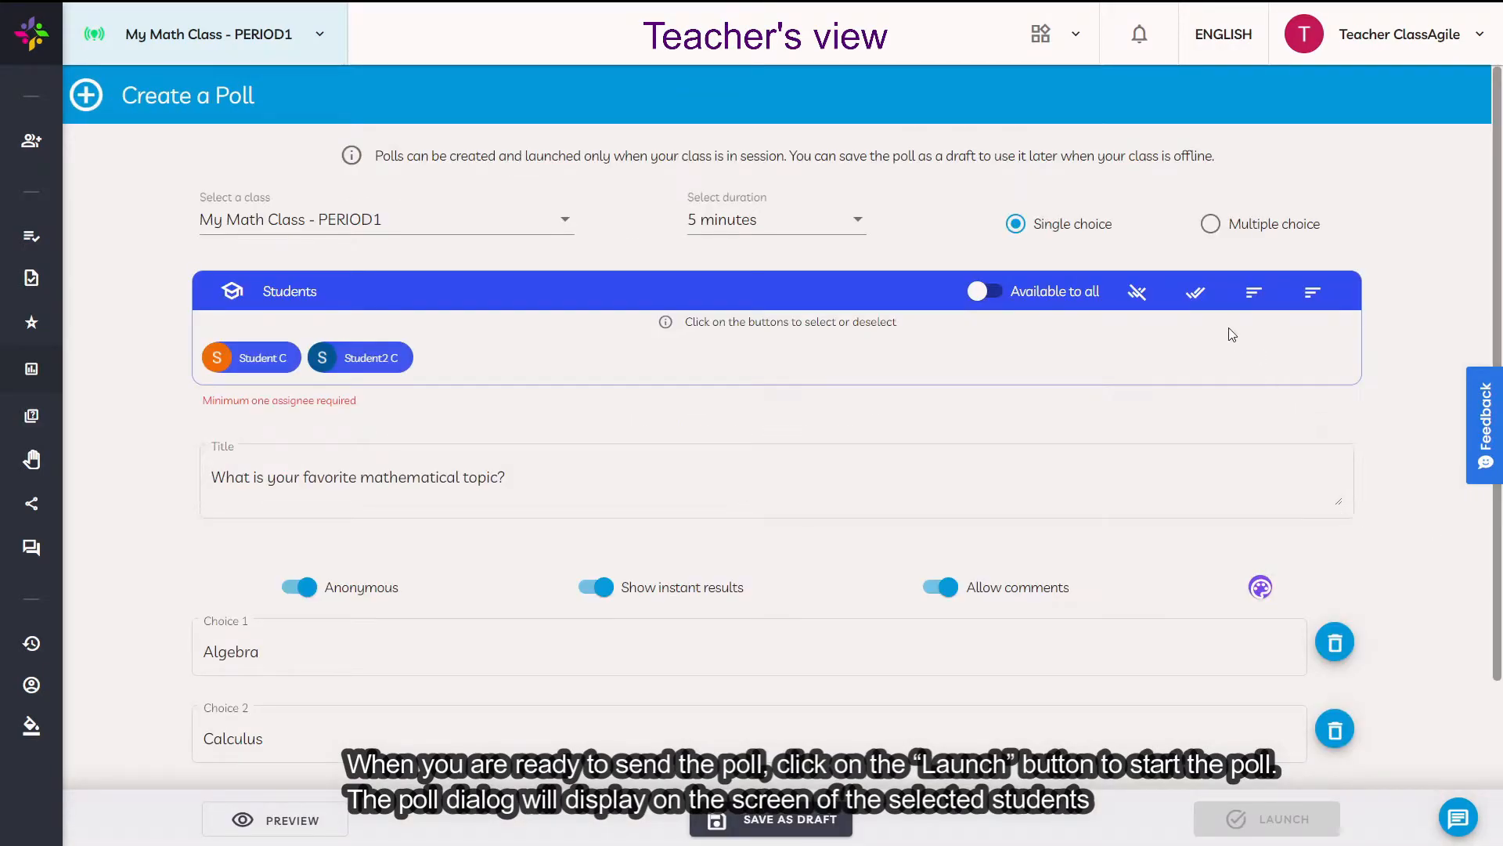
click(1199, 302)
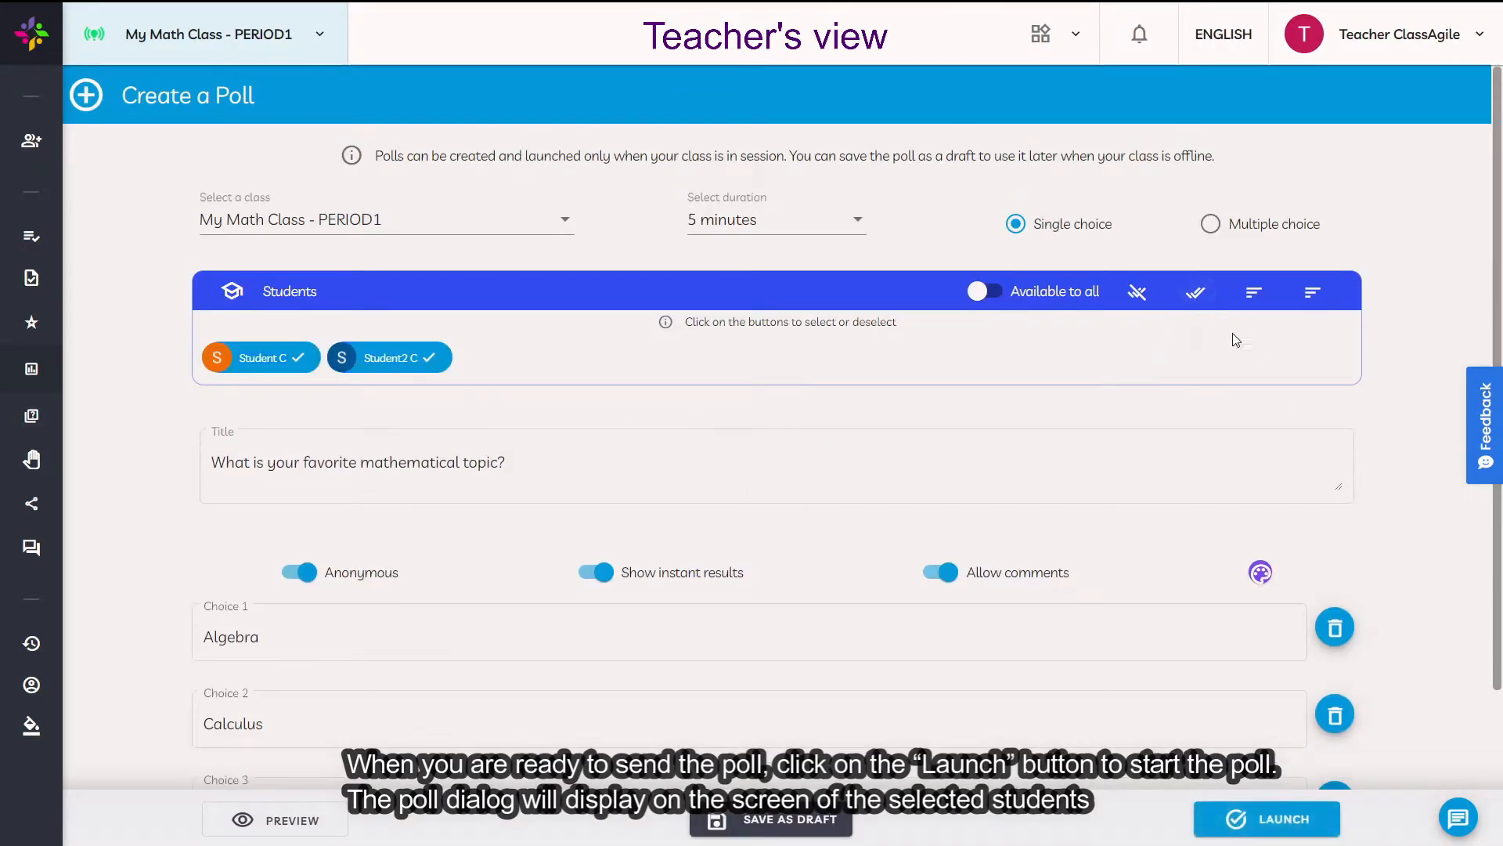
scroll(1374, 540, down, 1)
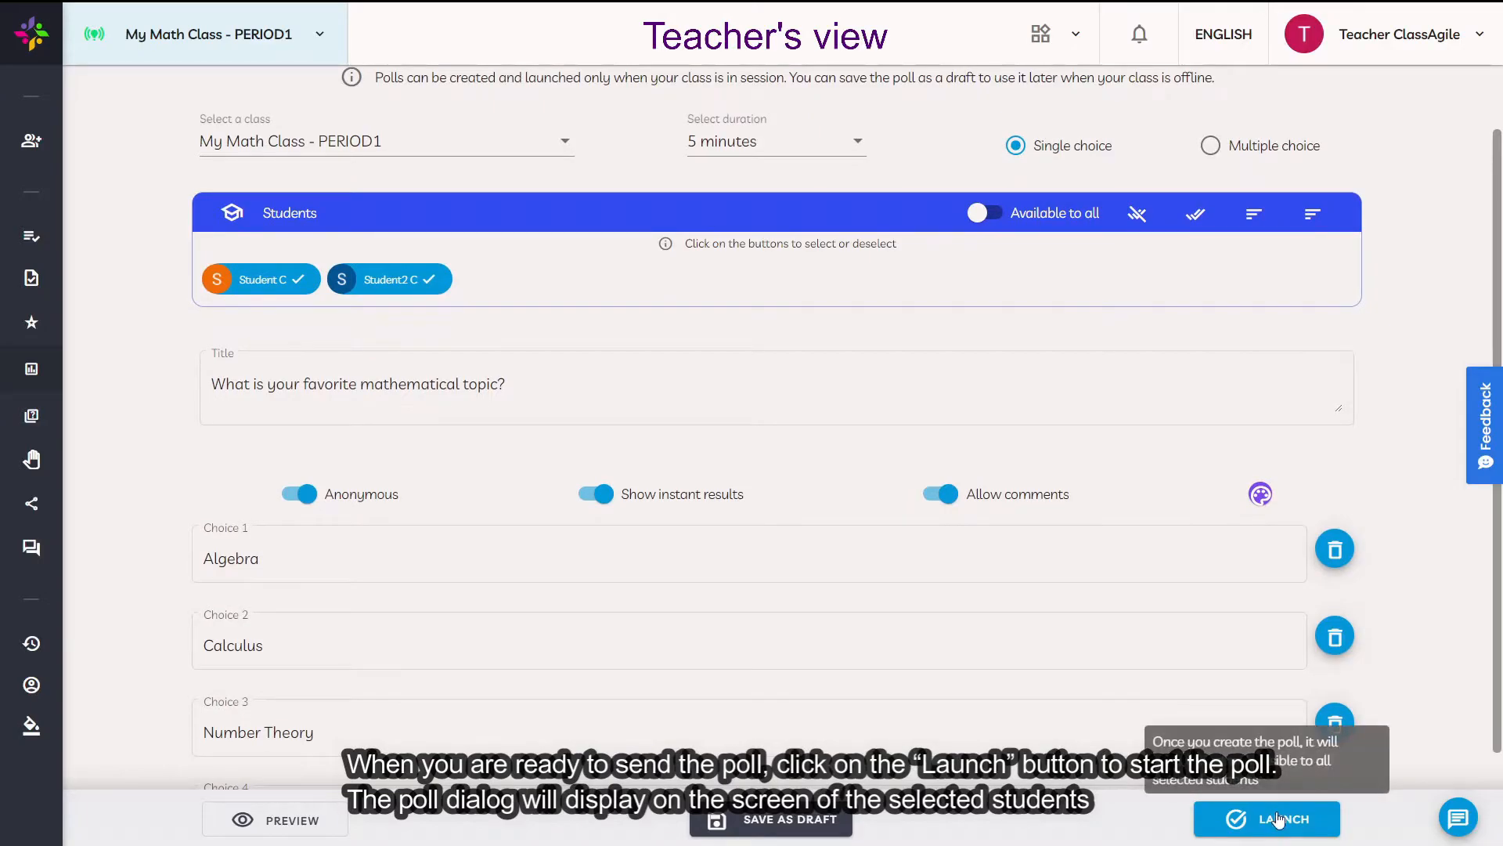
click(1276, 819)
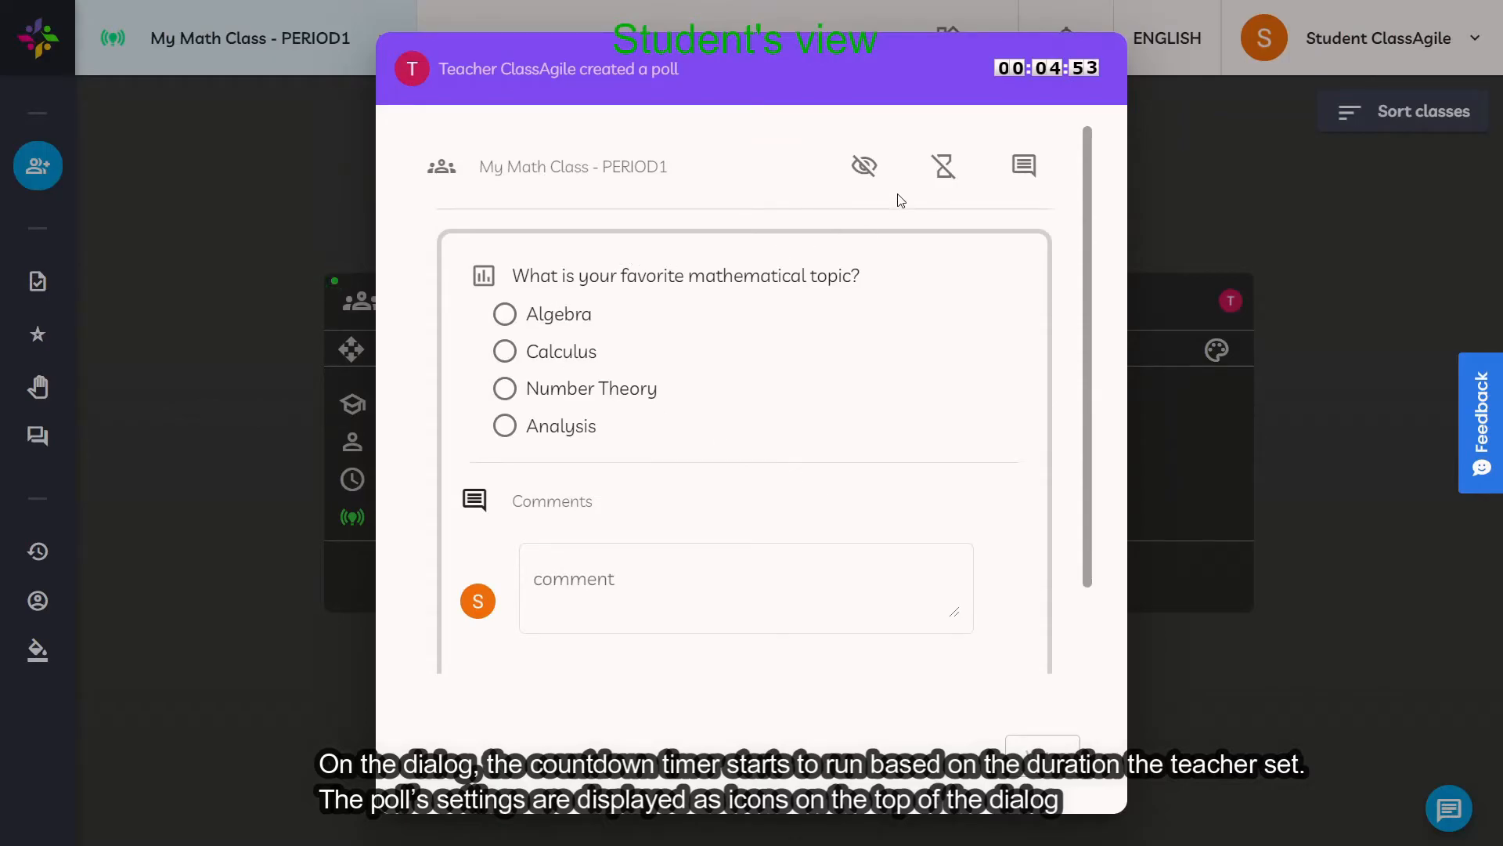
In the student's view, vote for Number Theory in the poll with the comment "I love it!"
mouse_move(869, 171)
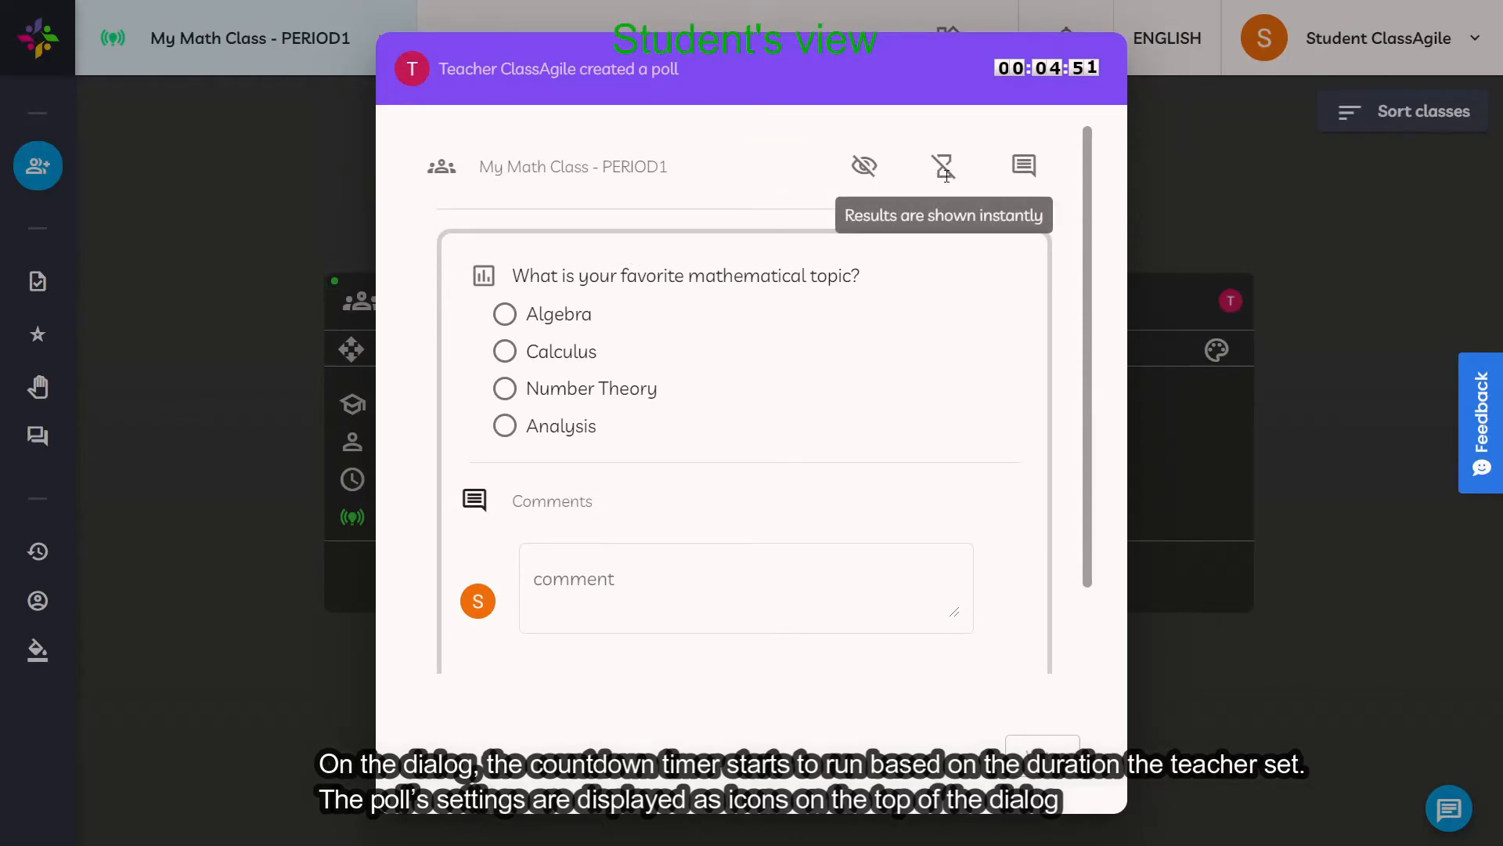
mouse_move(1022, 172)
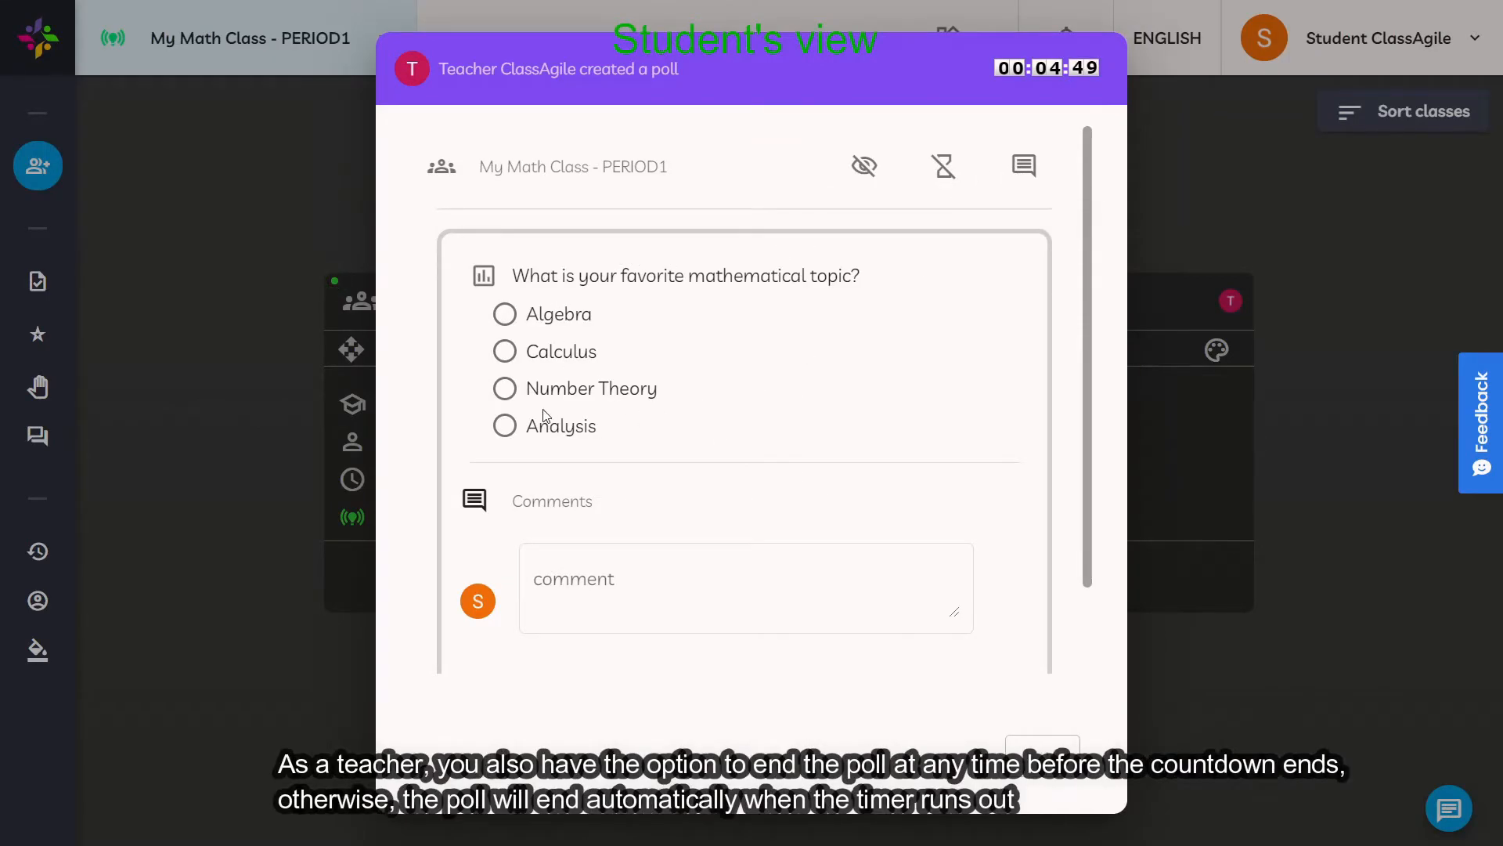
click(505, 388)
click(640, 594)
text(I liove it!)
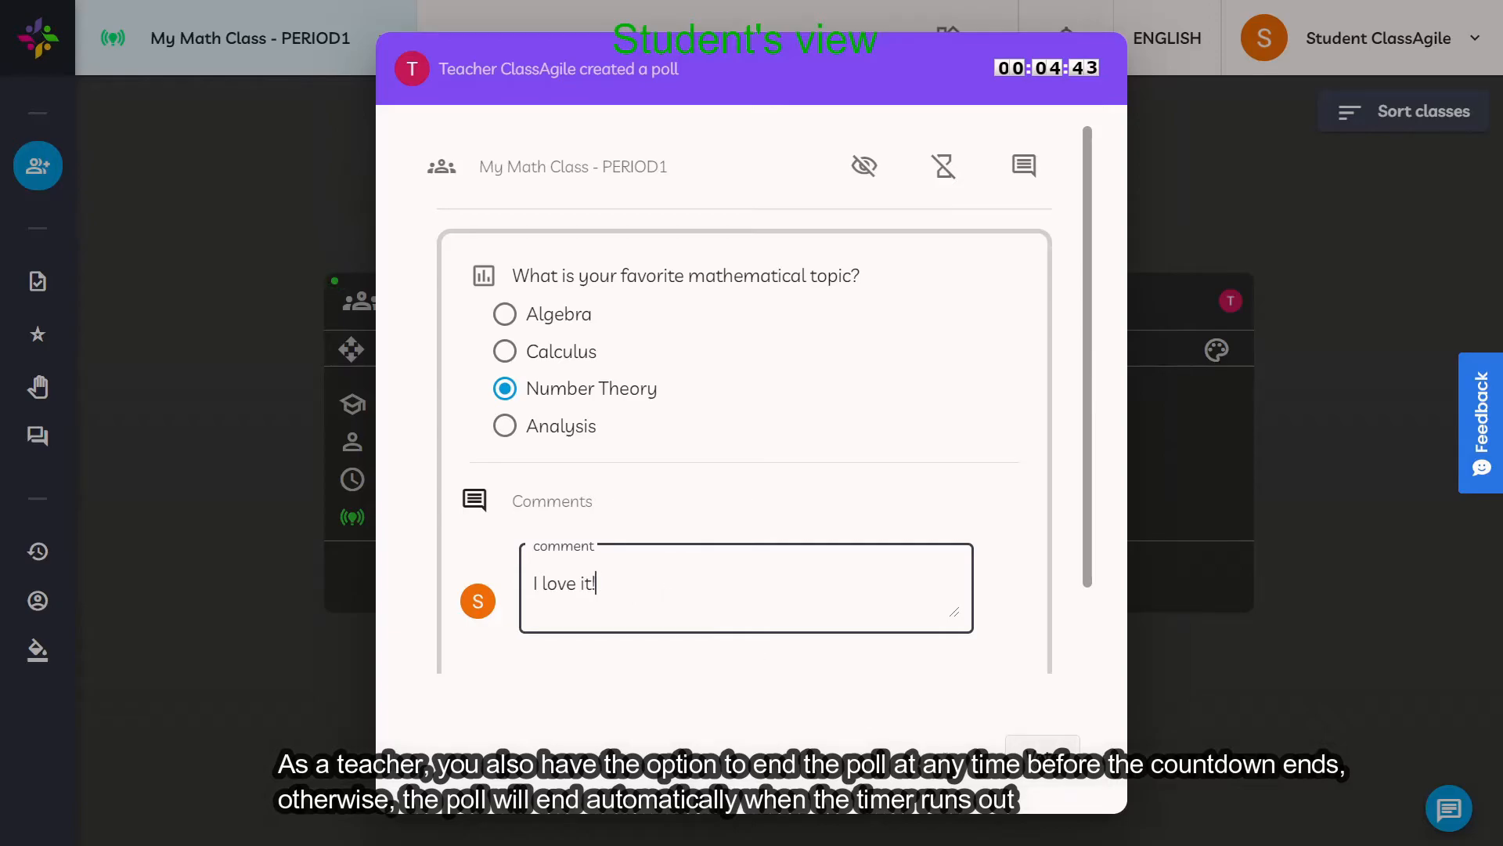
click(1041, 755)
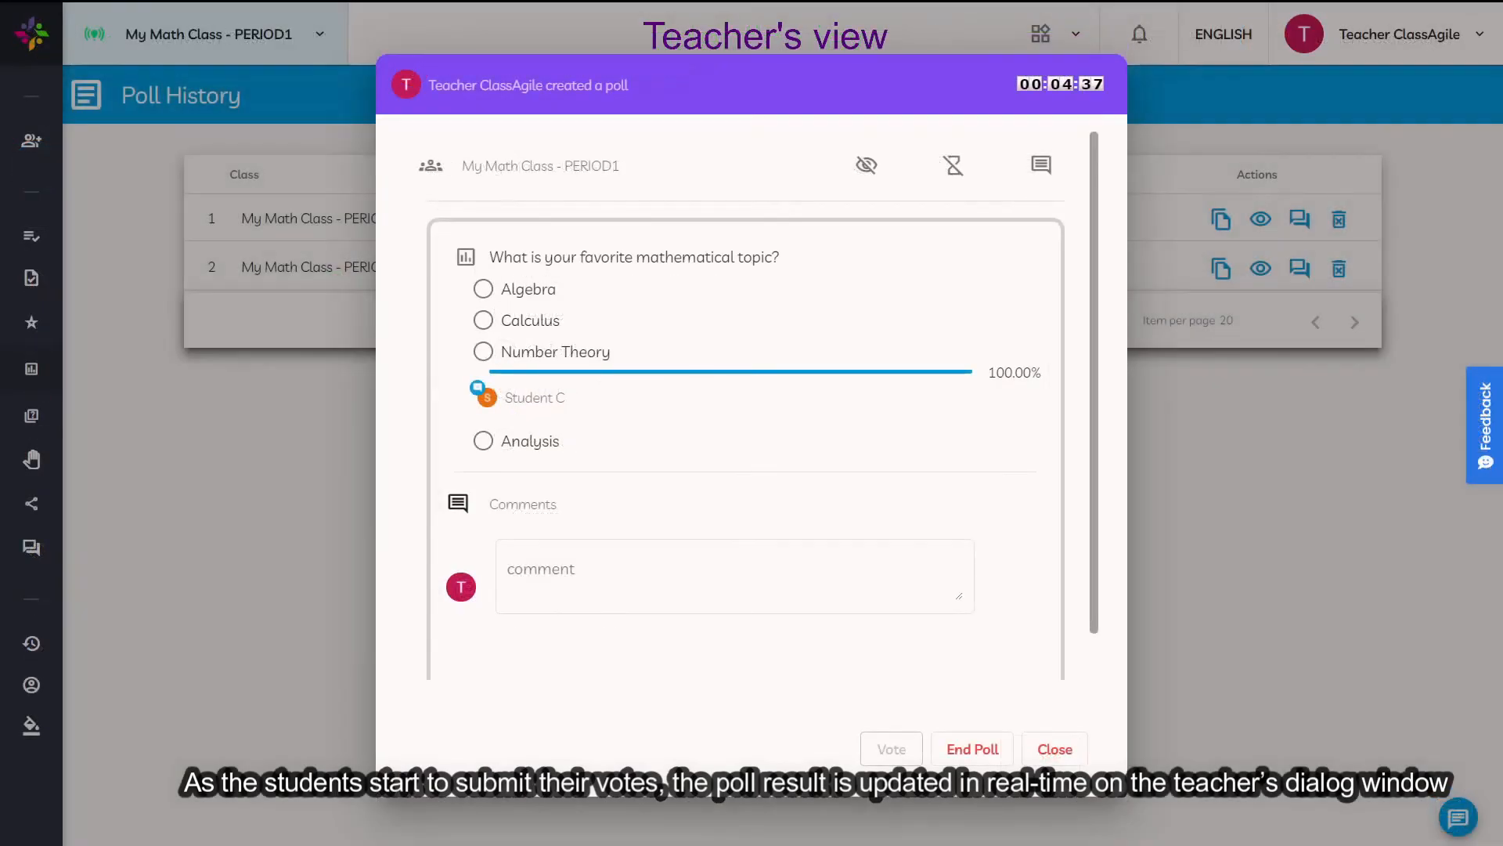
In the teacher's view, minimize and restore the running poll's window, and end the poll
mouse_move(487, 405)
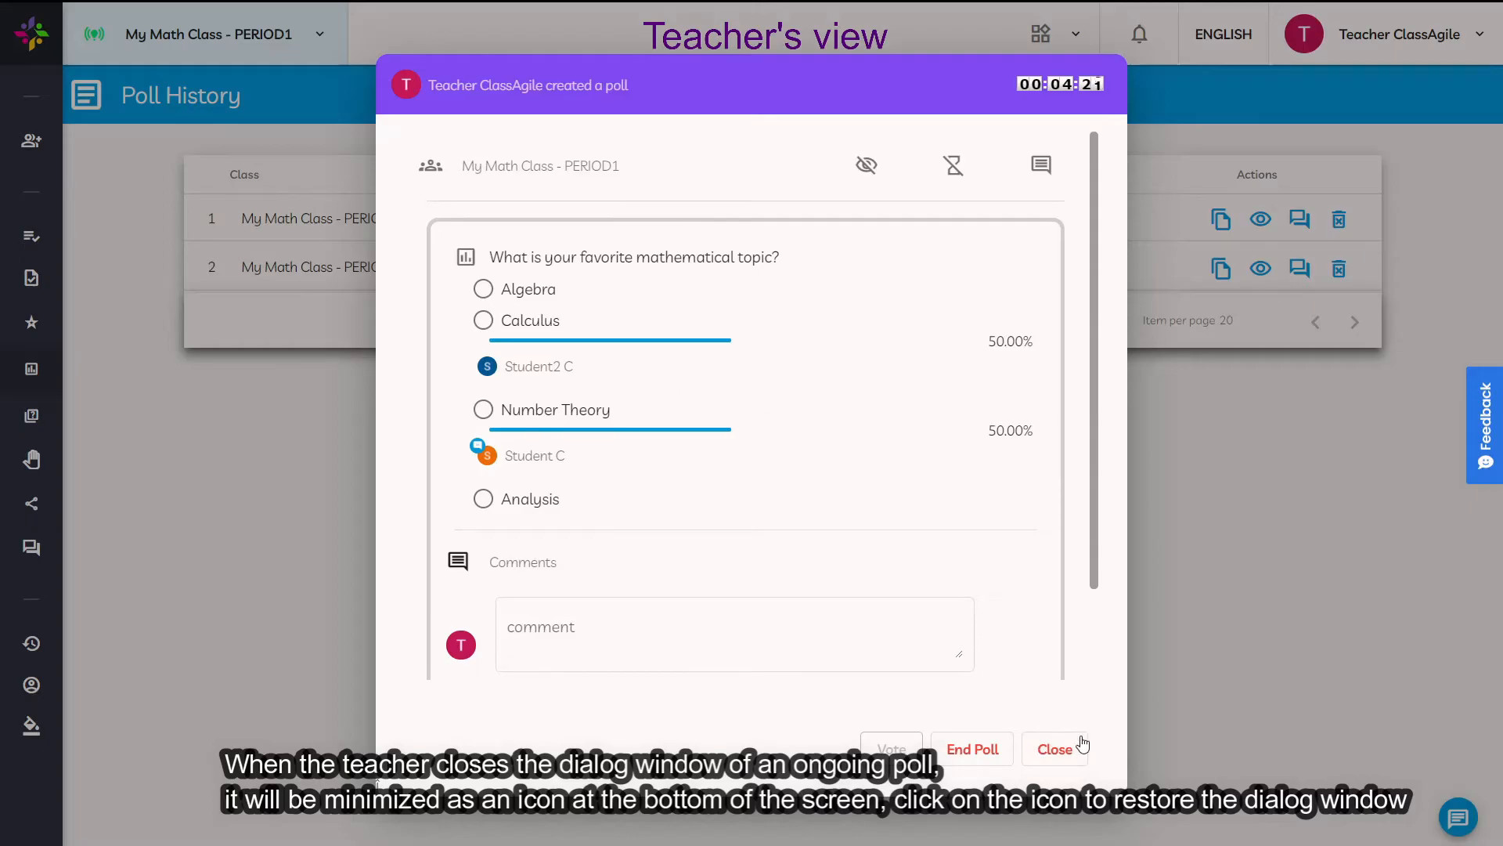
click(1066, 749)
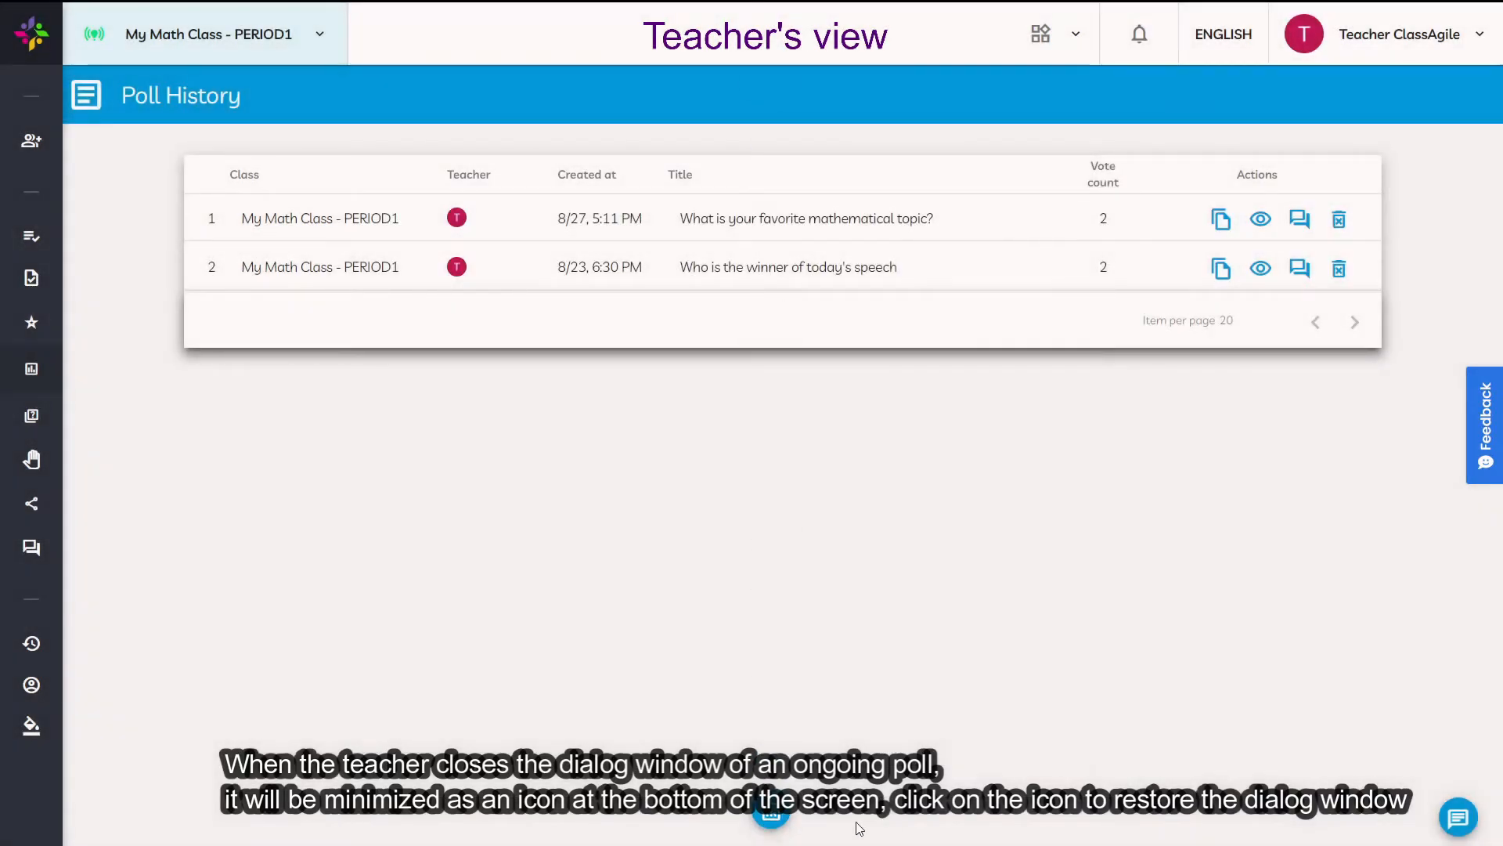
click(774, 807)
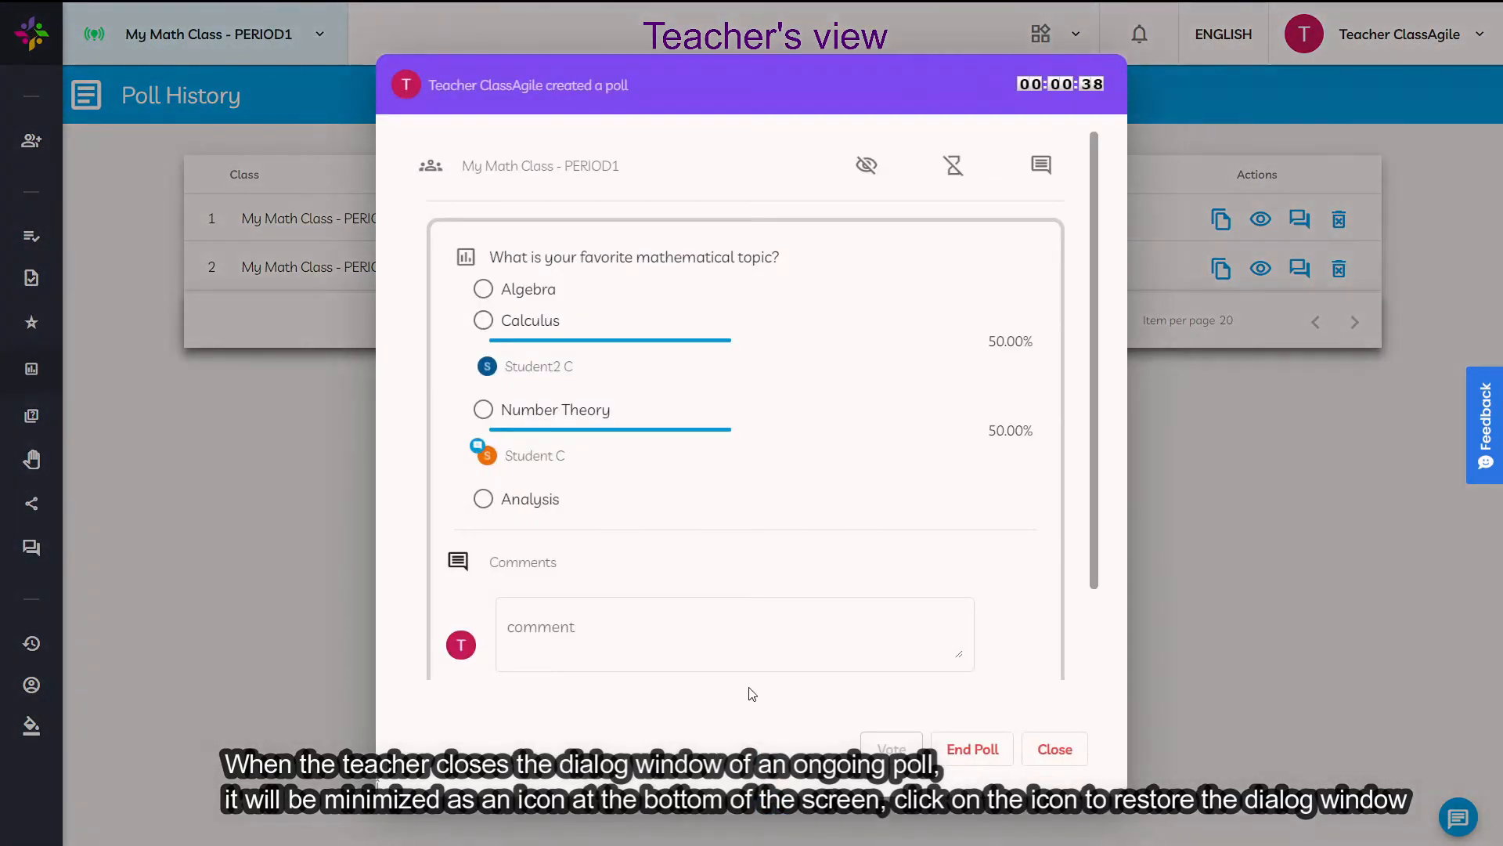
click(972, 749)
click(1054, 698)
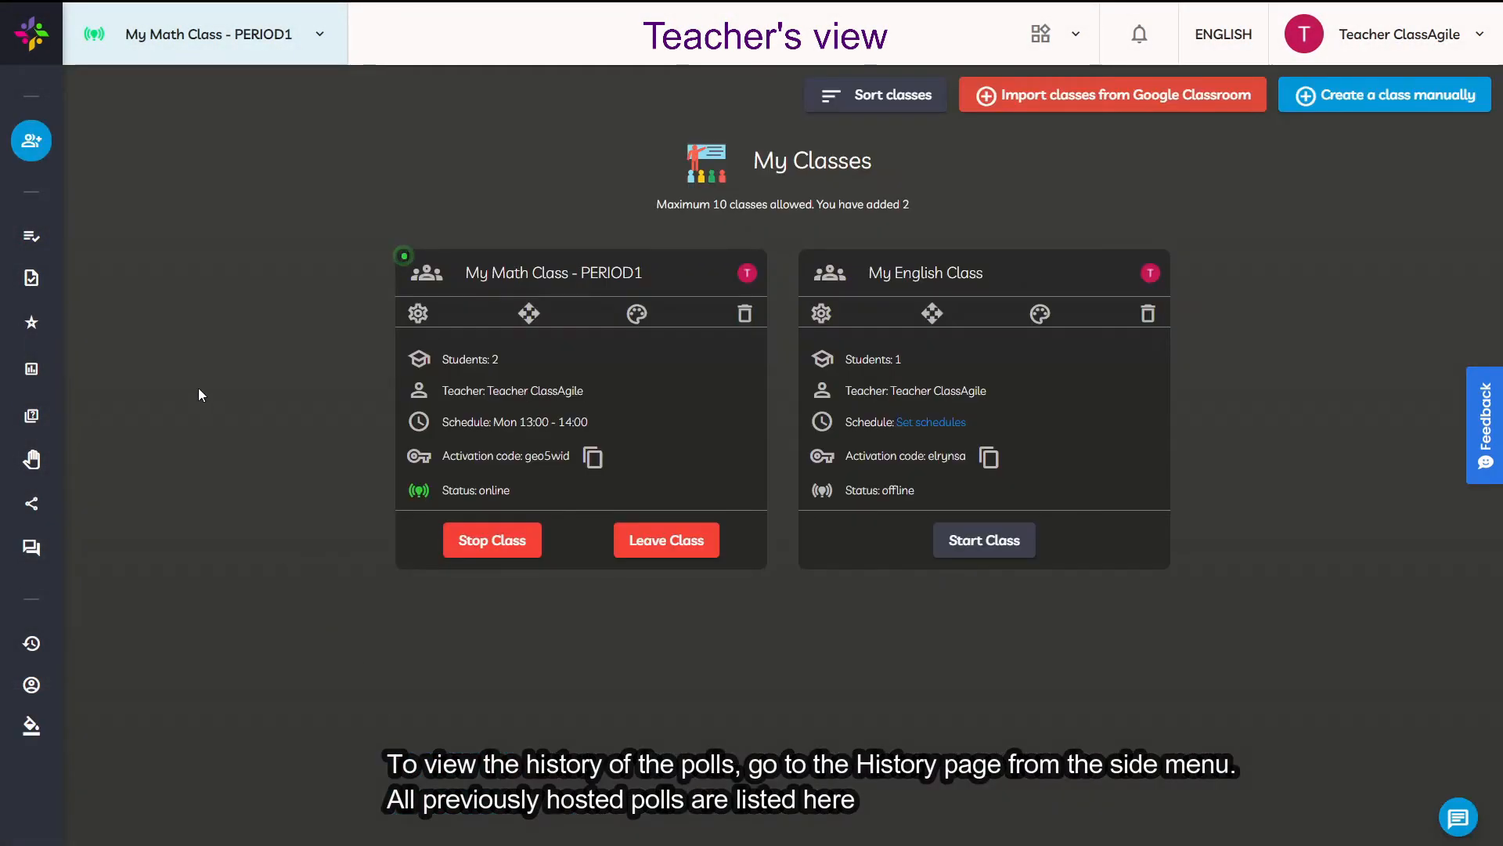
Open the poll history and view the detailed results of the favorite mathematical topic poll
mouse_move(92, 353)
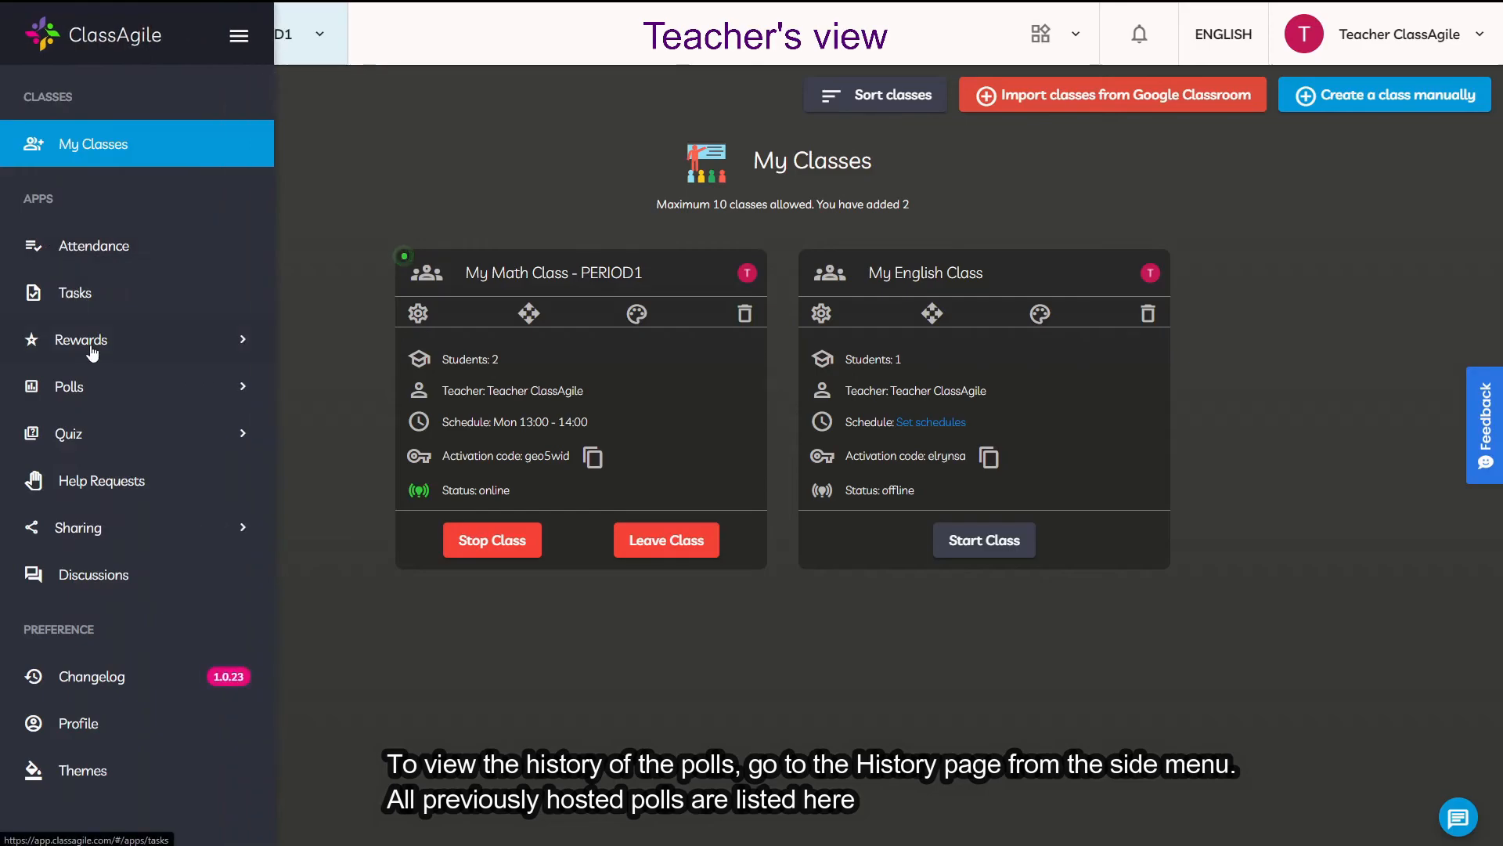
click(87, 386)
click(130, 535)
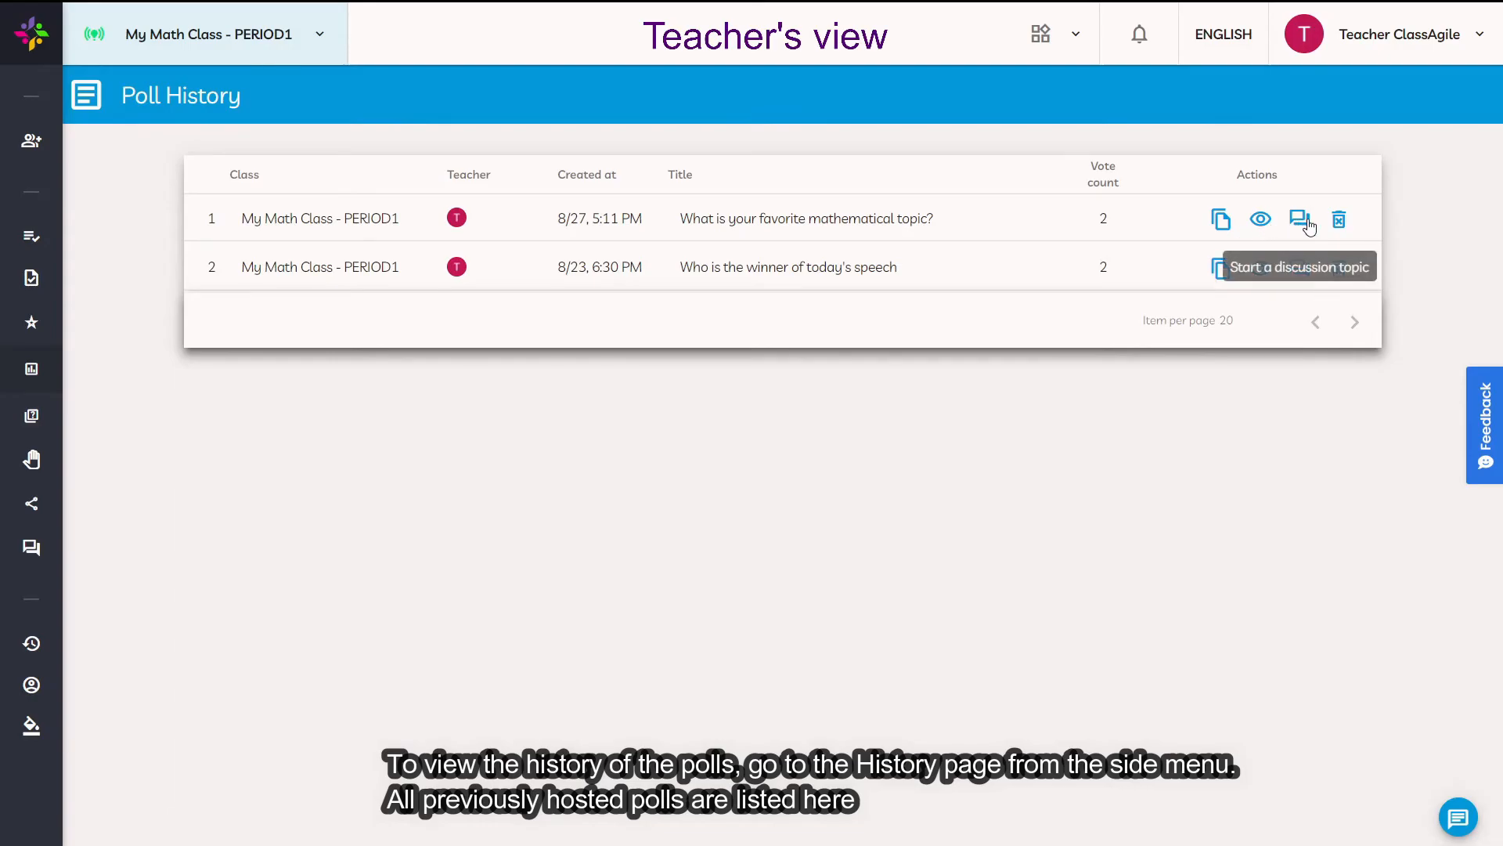
click(1259, 227)
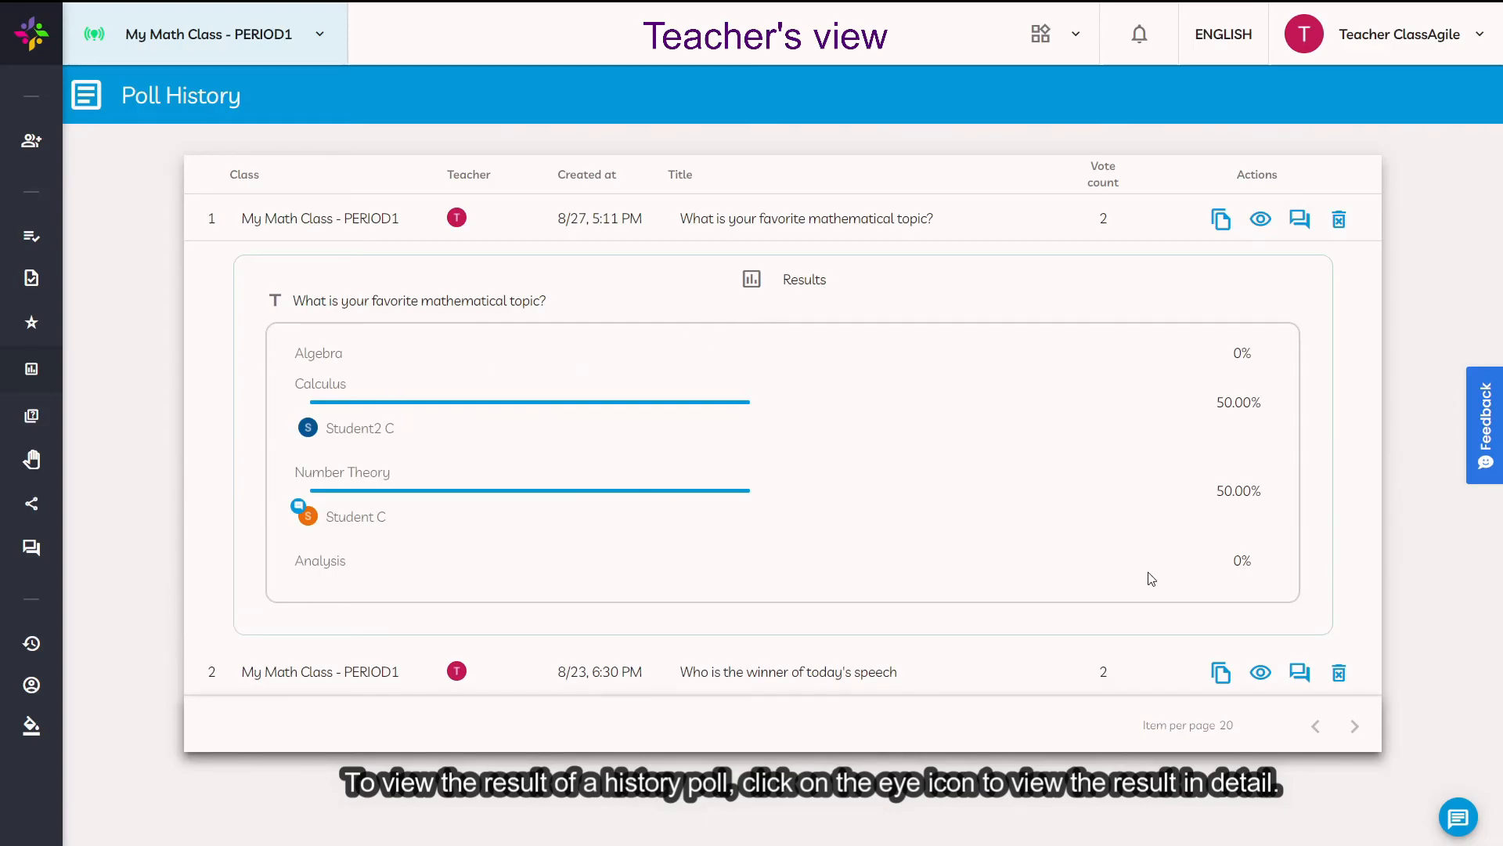
click(1261, 219)
Create a General Discussions topic from the favorite mathematical topic poll, described as "Let's discuss about this topic", and open it
click(1299, 219)
click(561, 502)
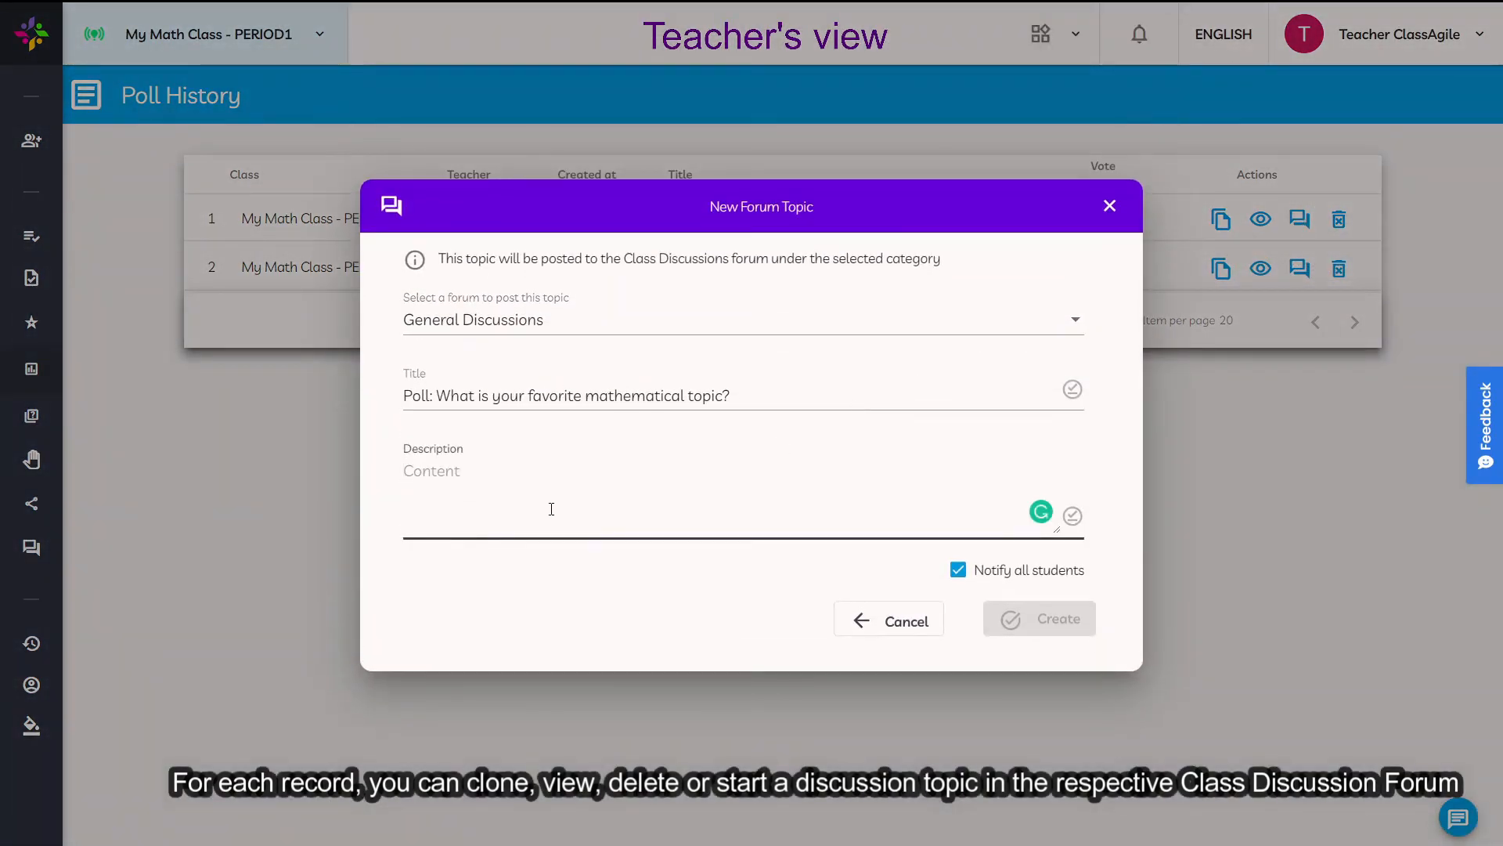
text(Let's discuss about this topic)
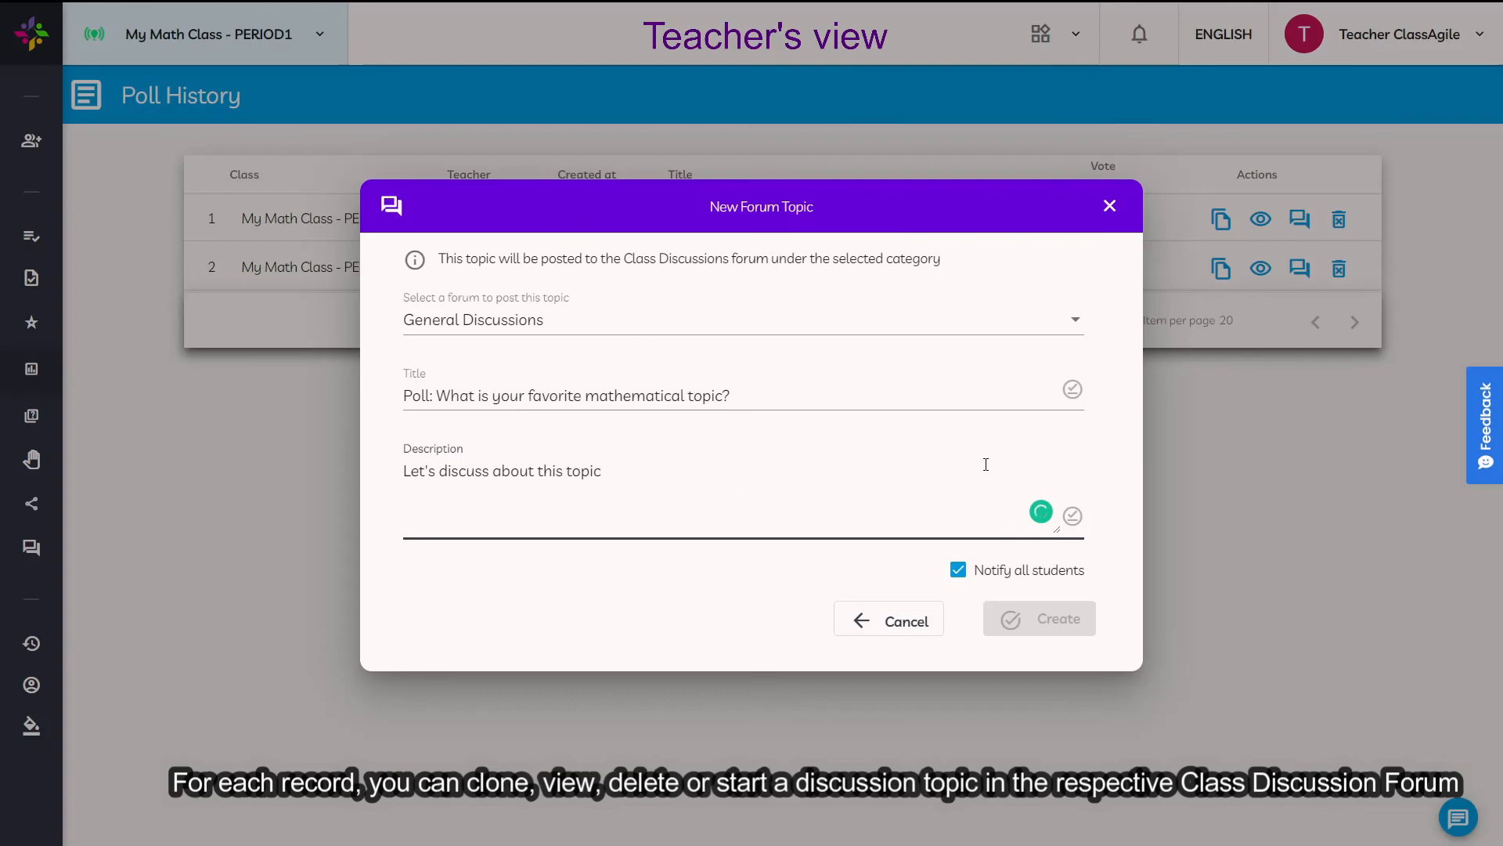
click(1069, 619)
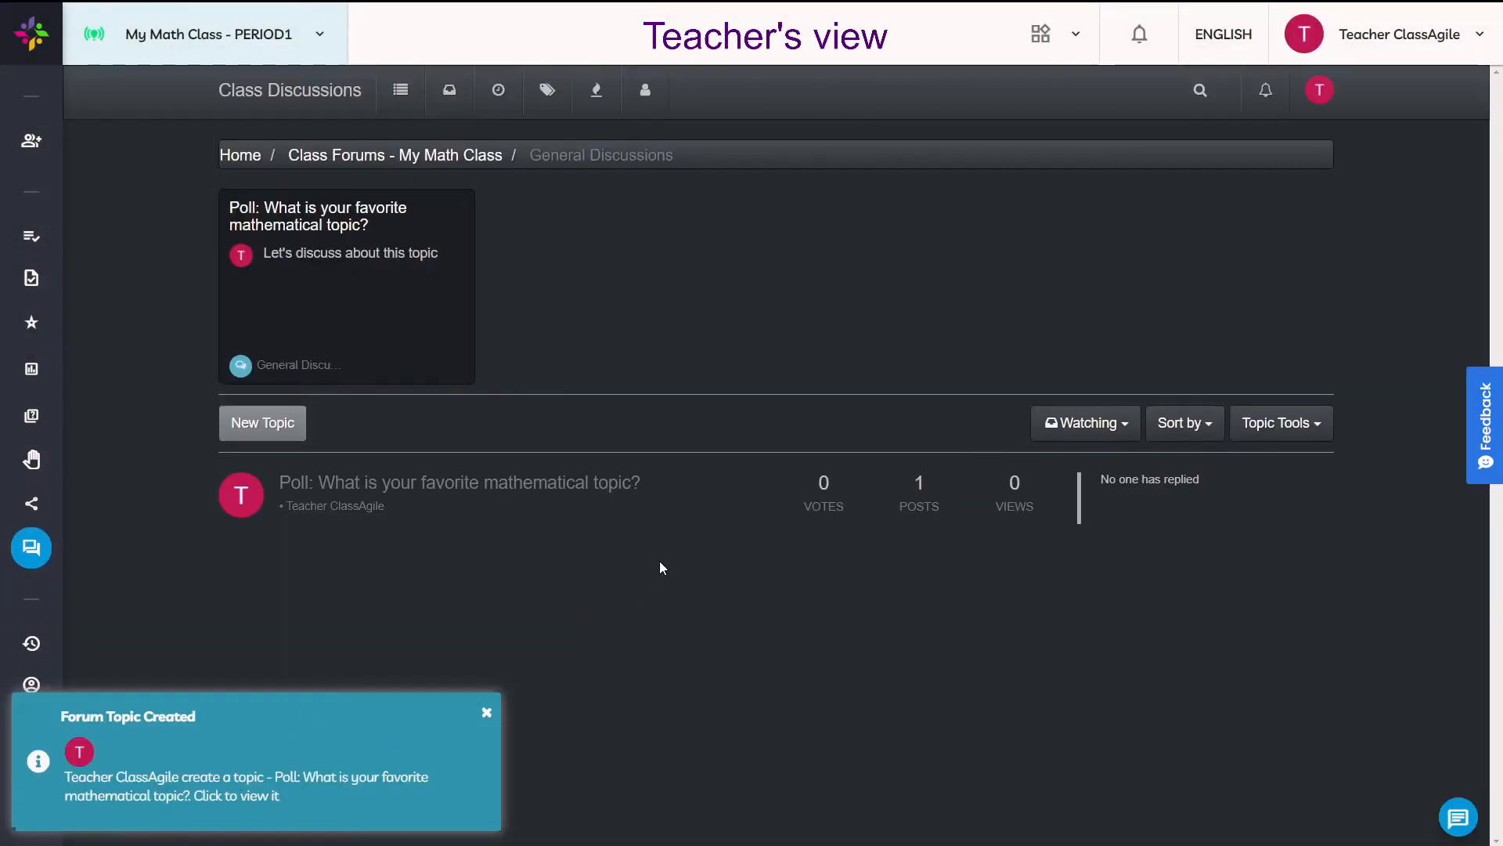
click(704, 230)
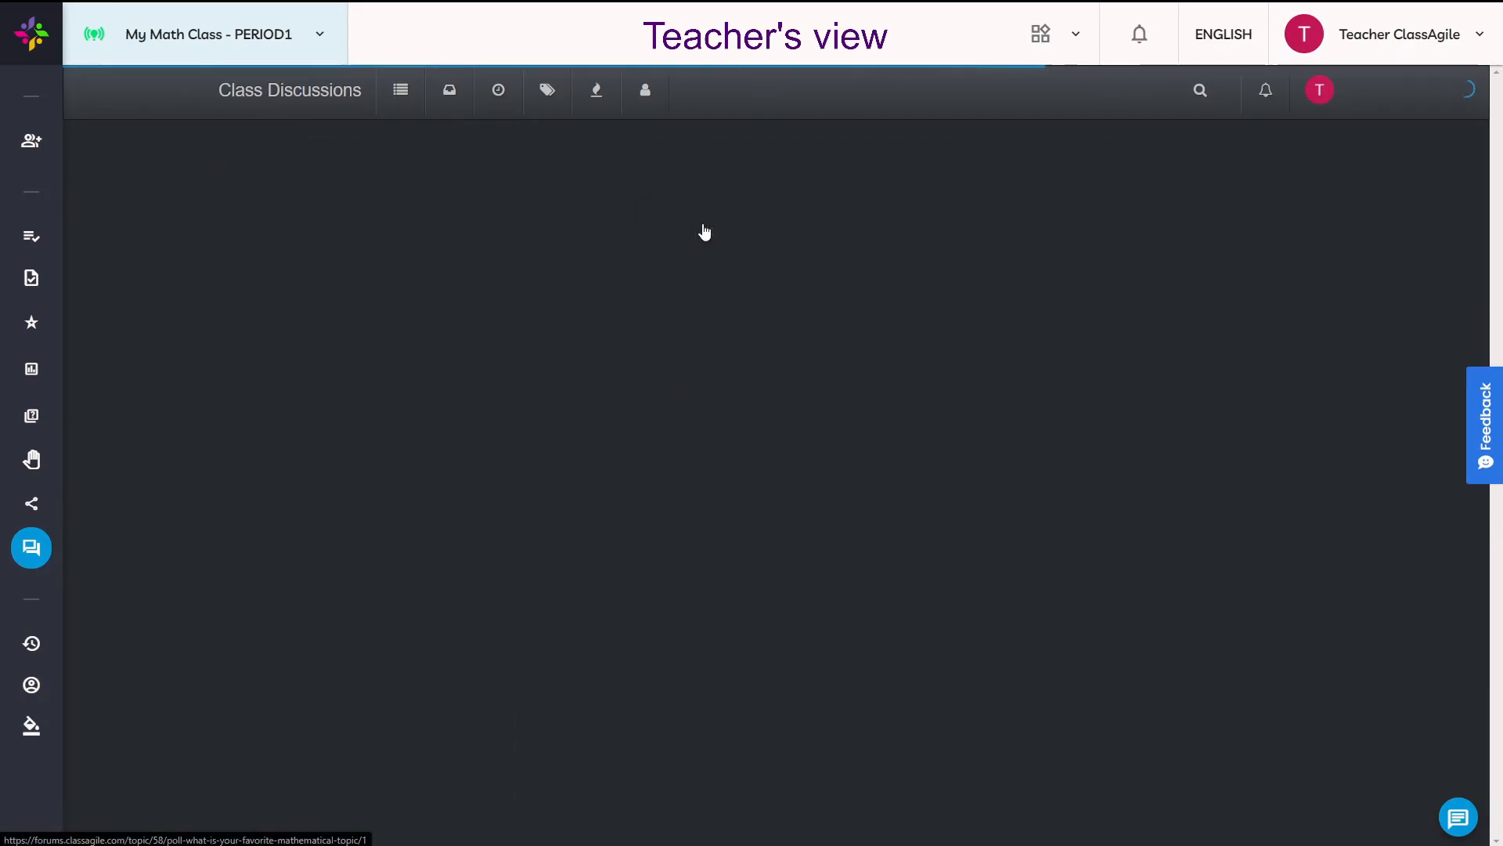